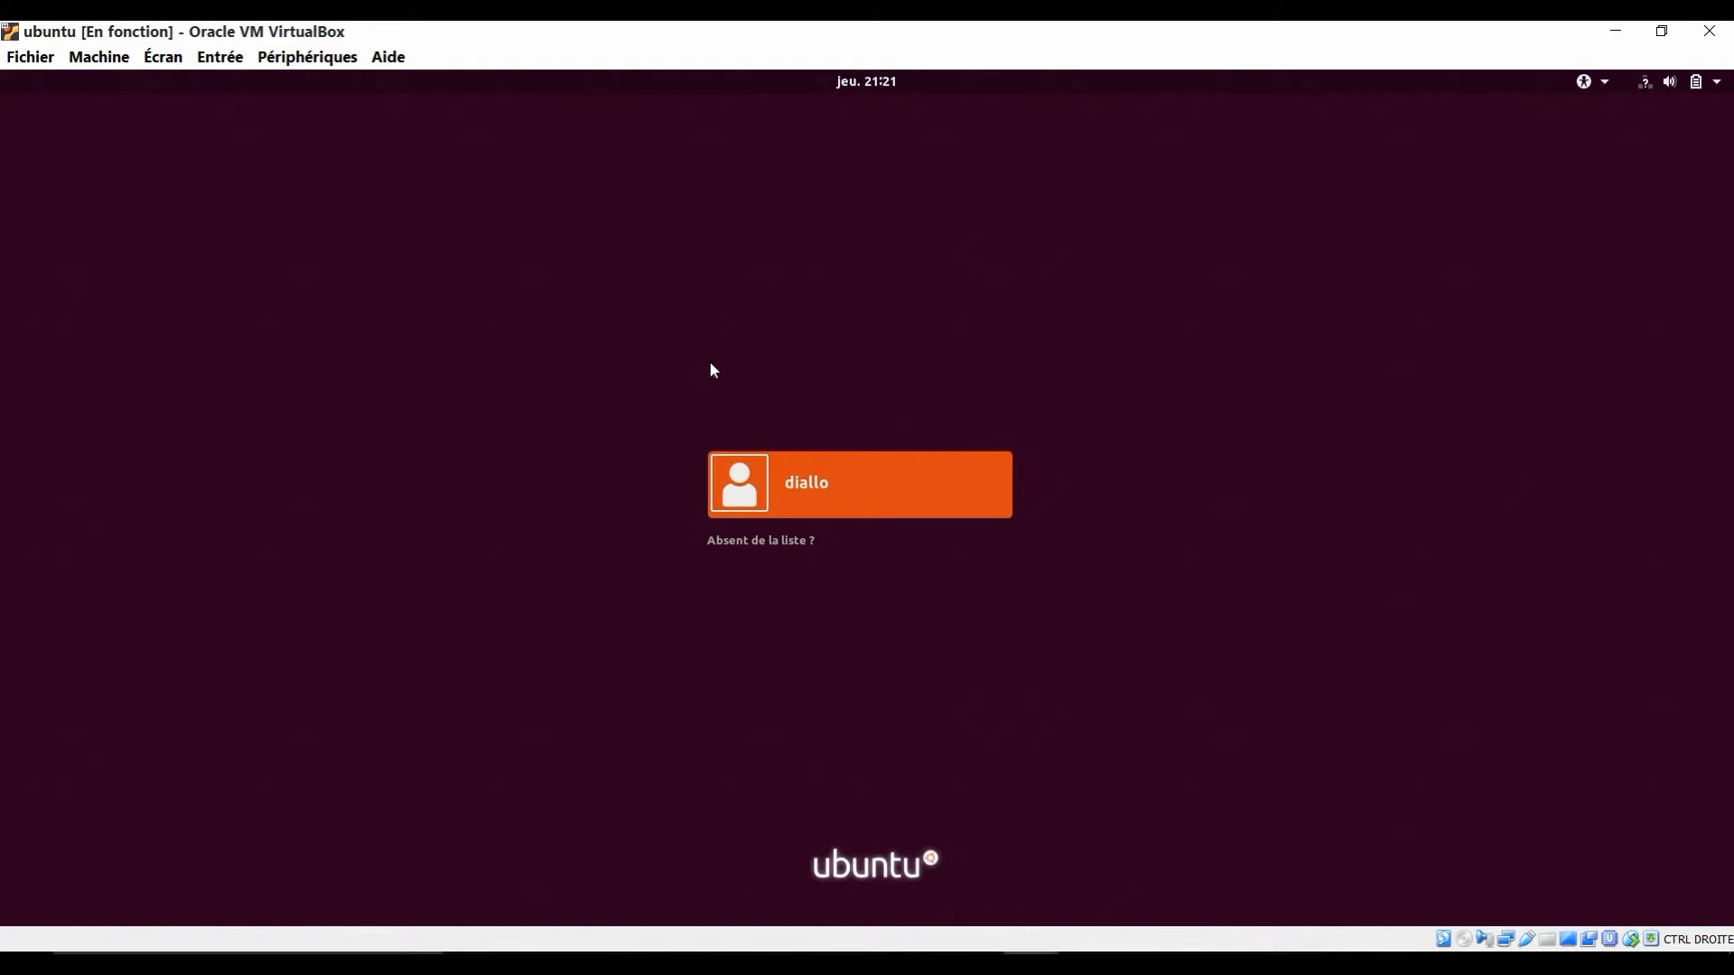
Log in to the listed Ubuntu user account by entering the account password.
{"action": "left_click", "coordinate": [804, 483]}
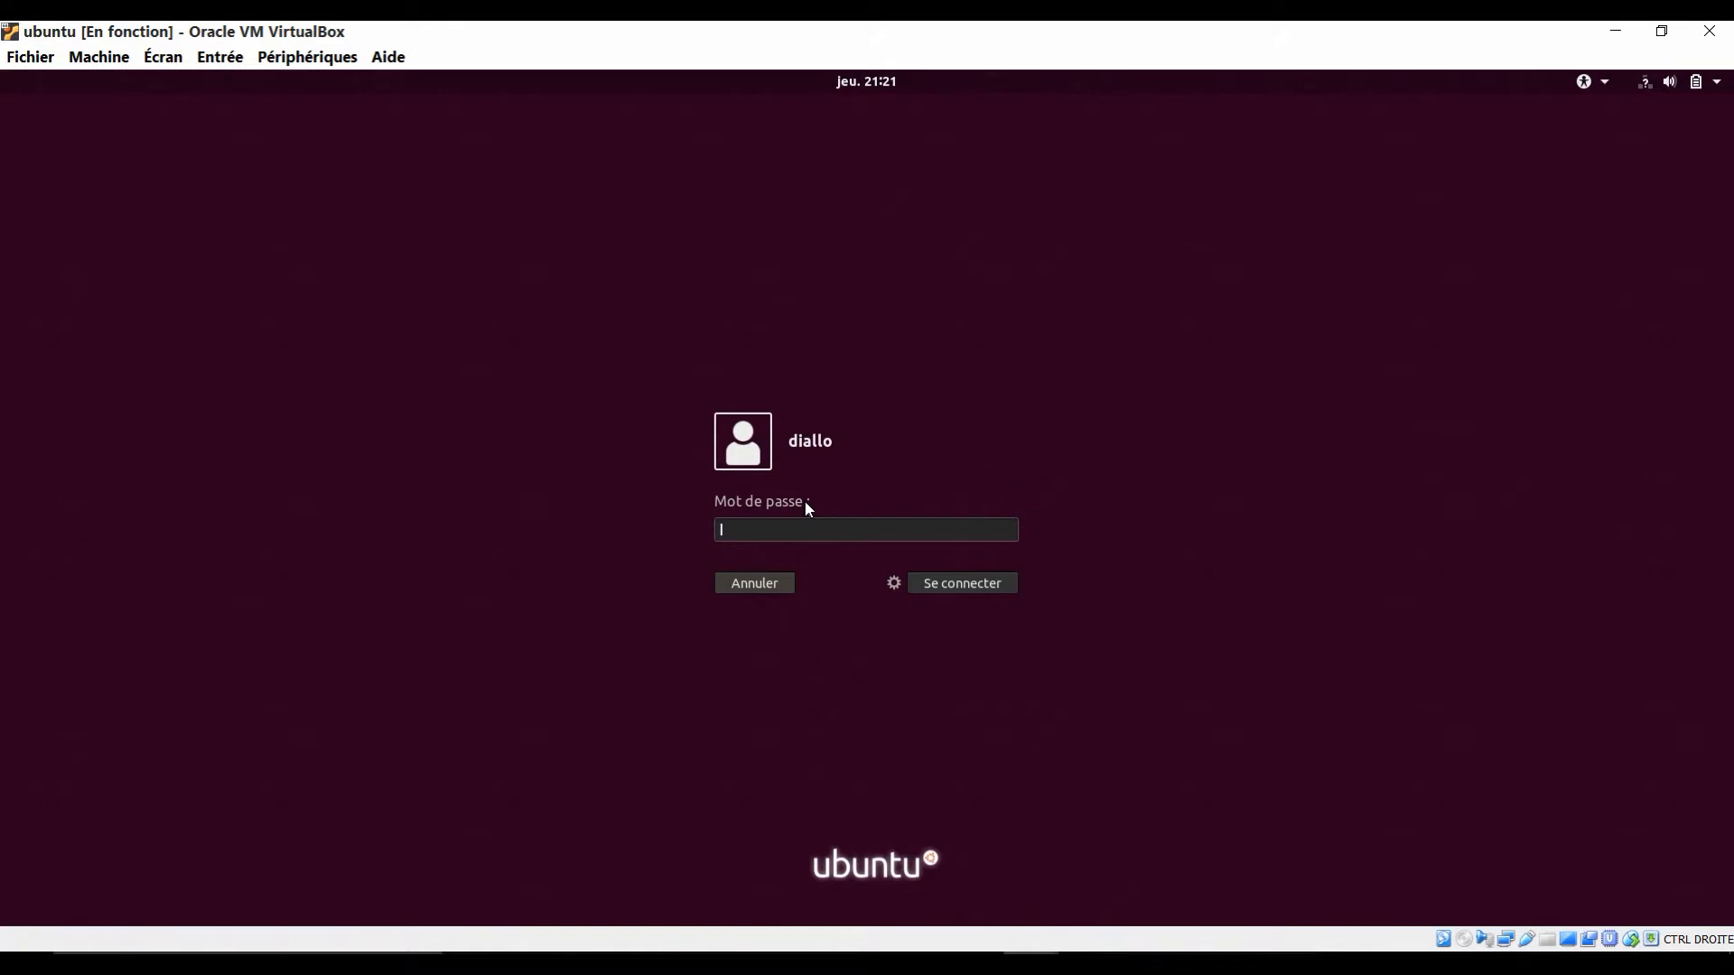
{"action": "type", "text": "●●●●●●"}
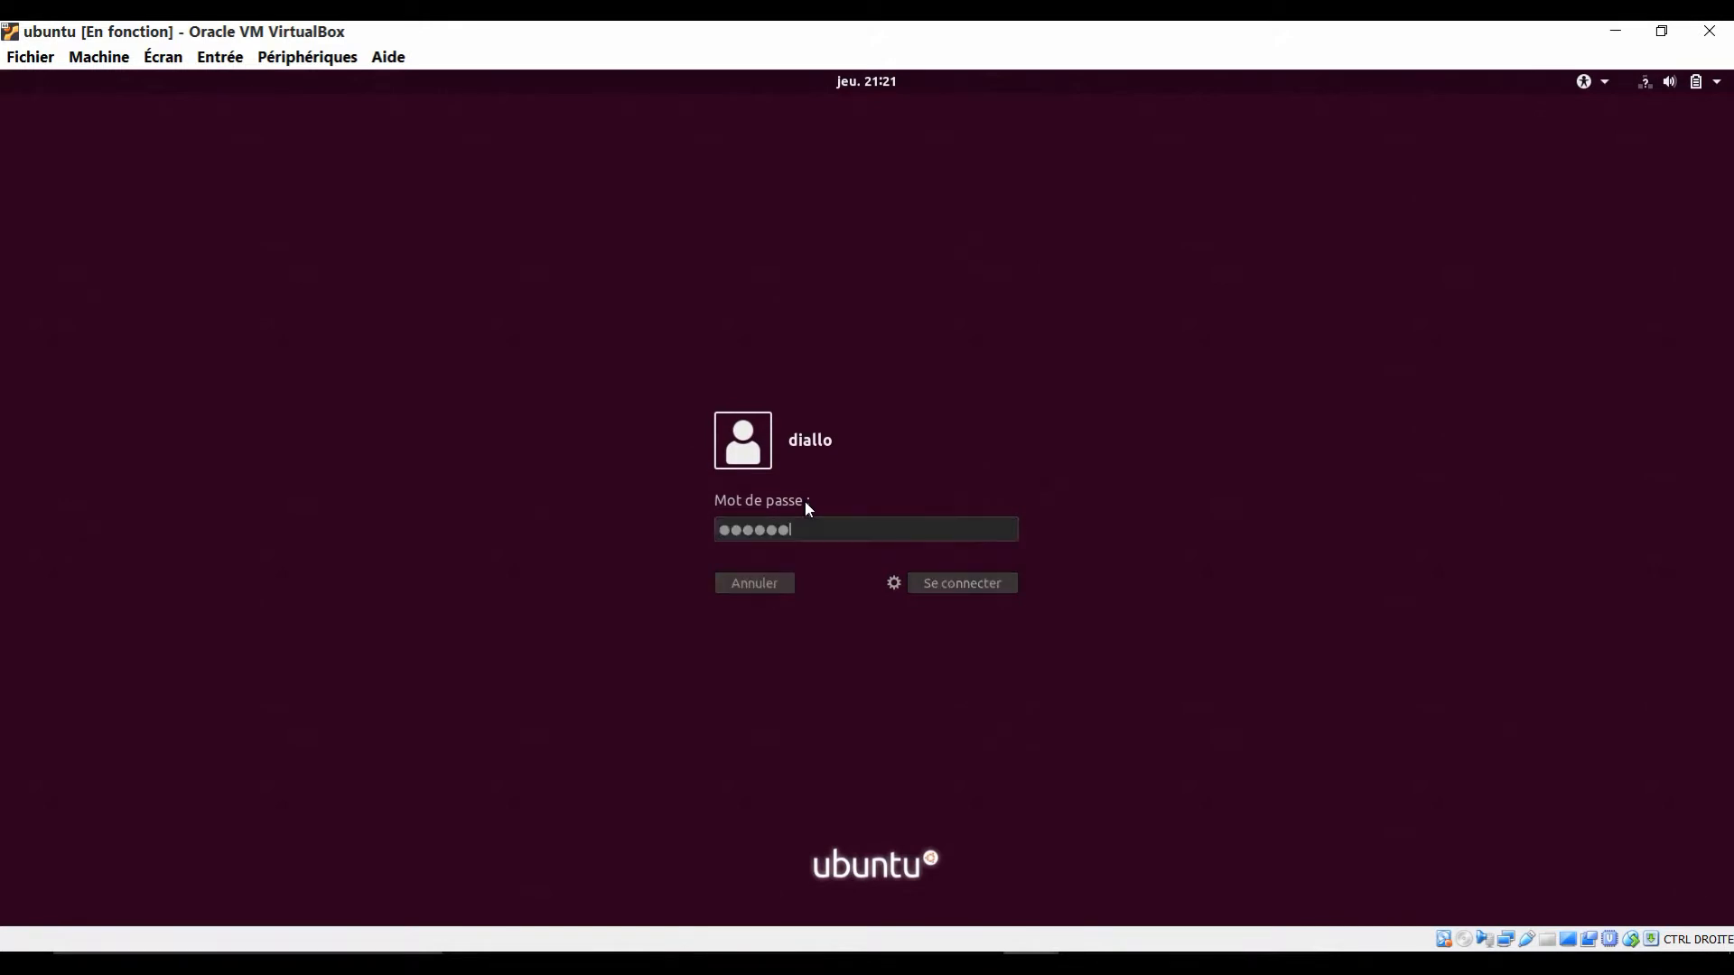
{"action": "key", "text": "Return"}
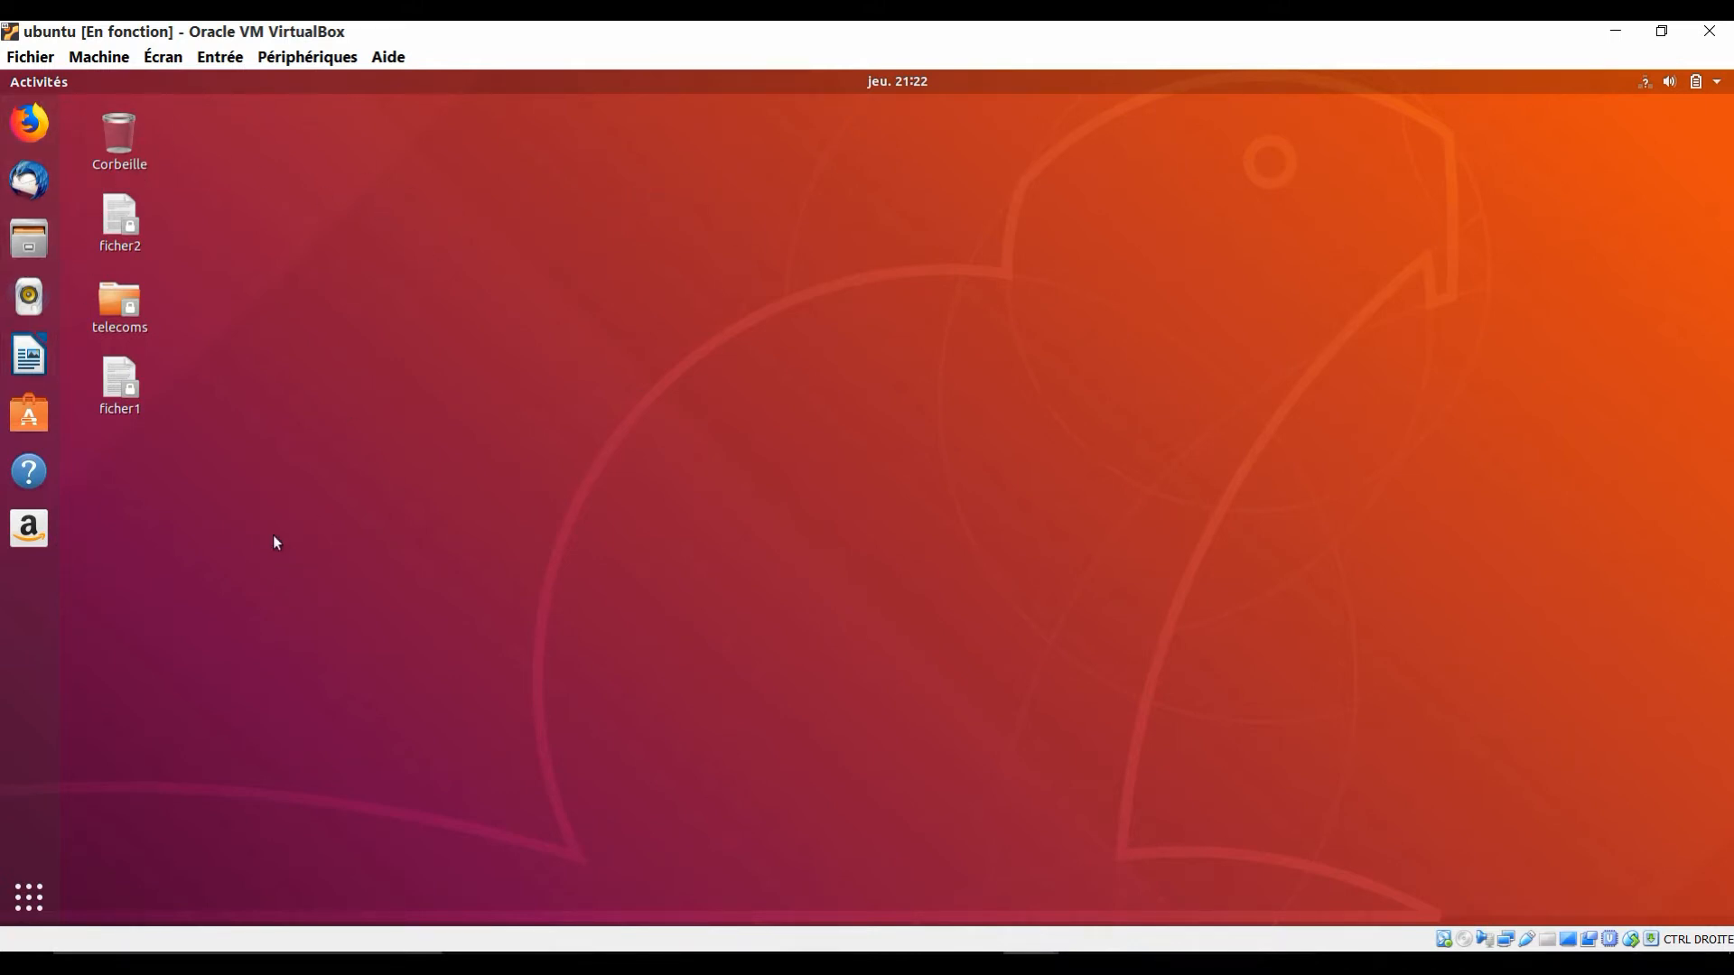
Examine the desktop's context menu, the activities overview with its search field and the frequently used applications.
{"action": "right_click", "coordinate": [488, 235]}
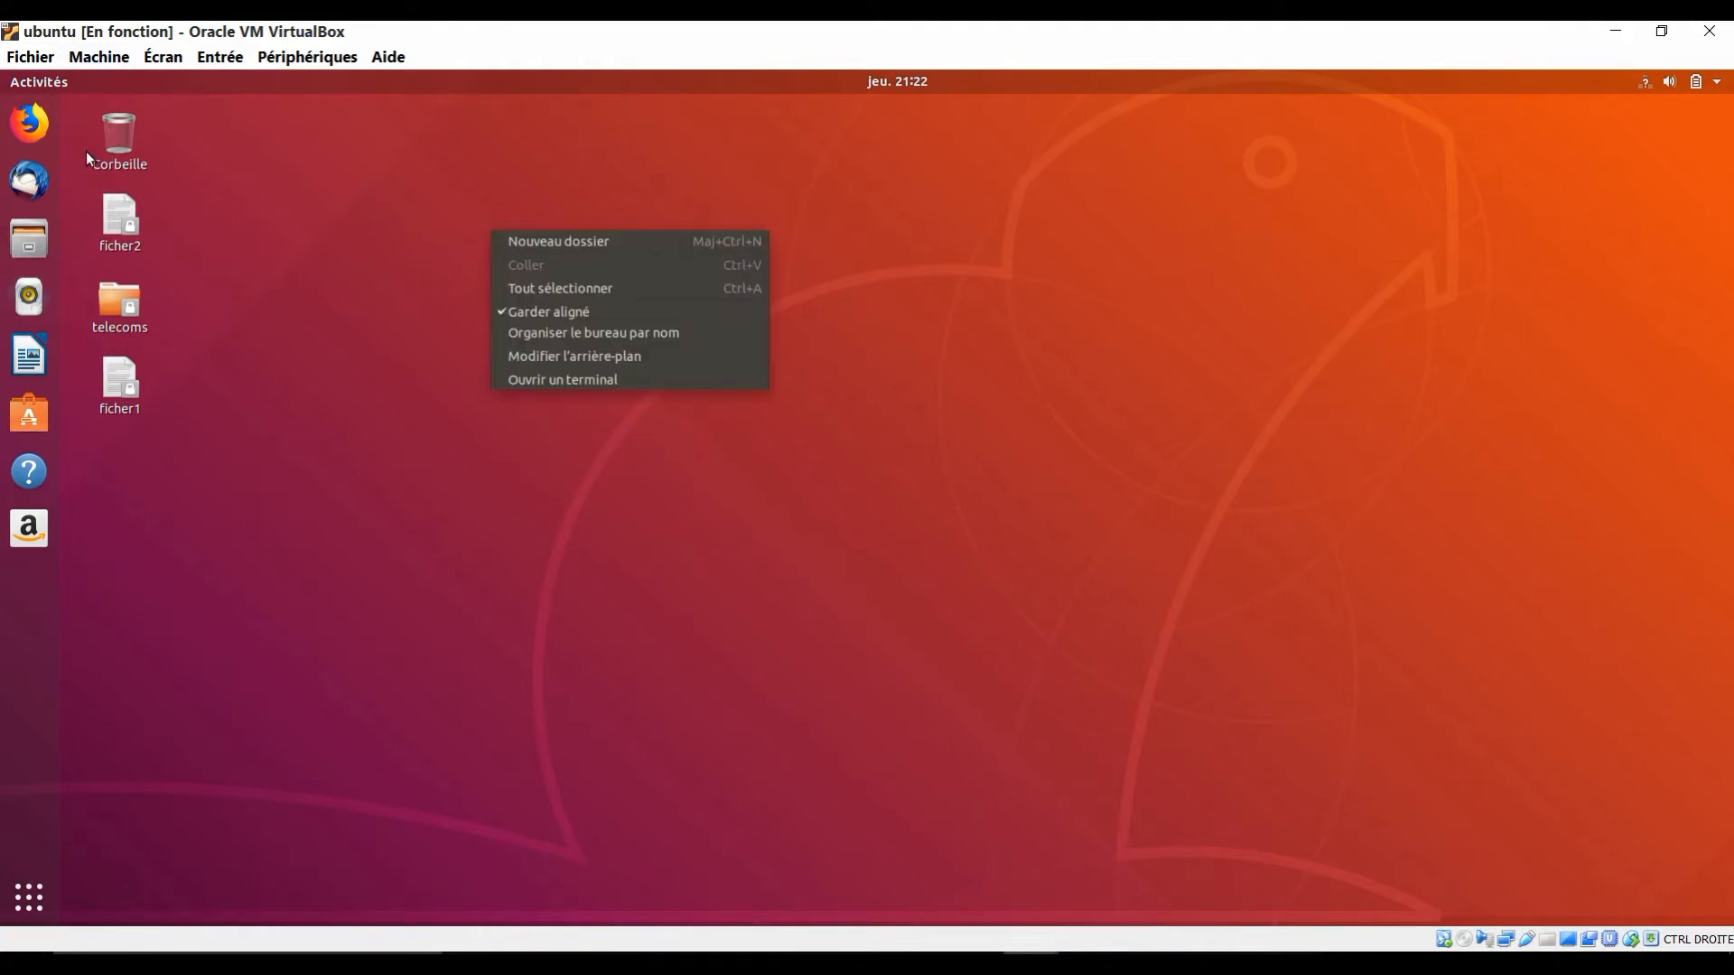
{"action": "left_click", "coordinate": [45, 83]}
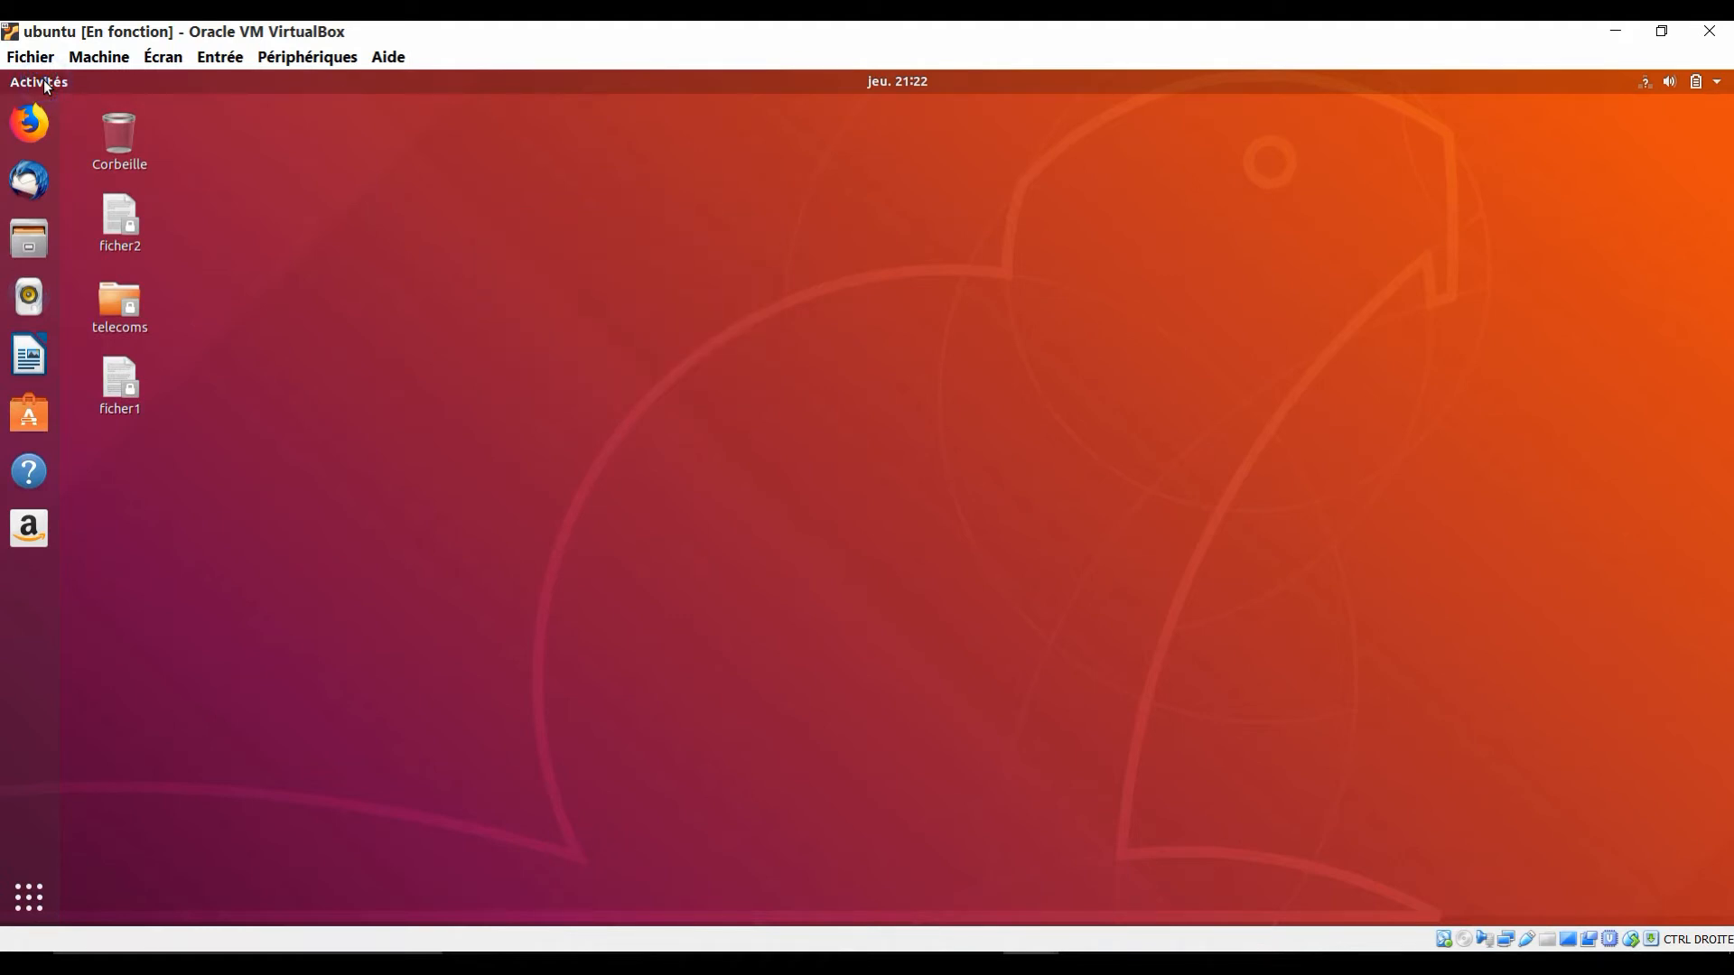
{"action": "left_click", "coordinate": [40, 82]}
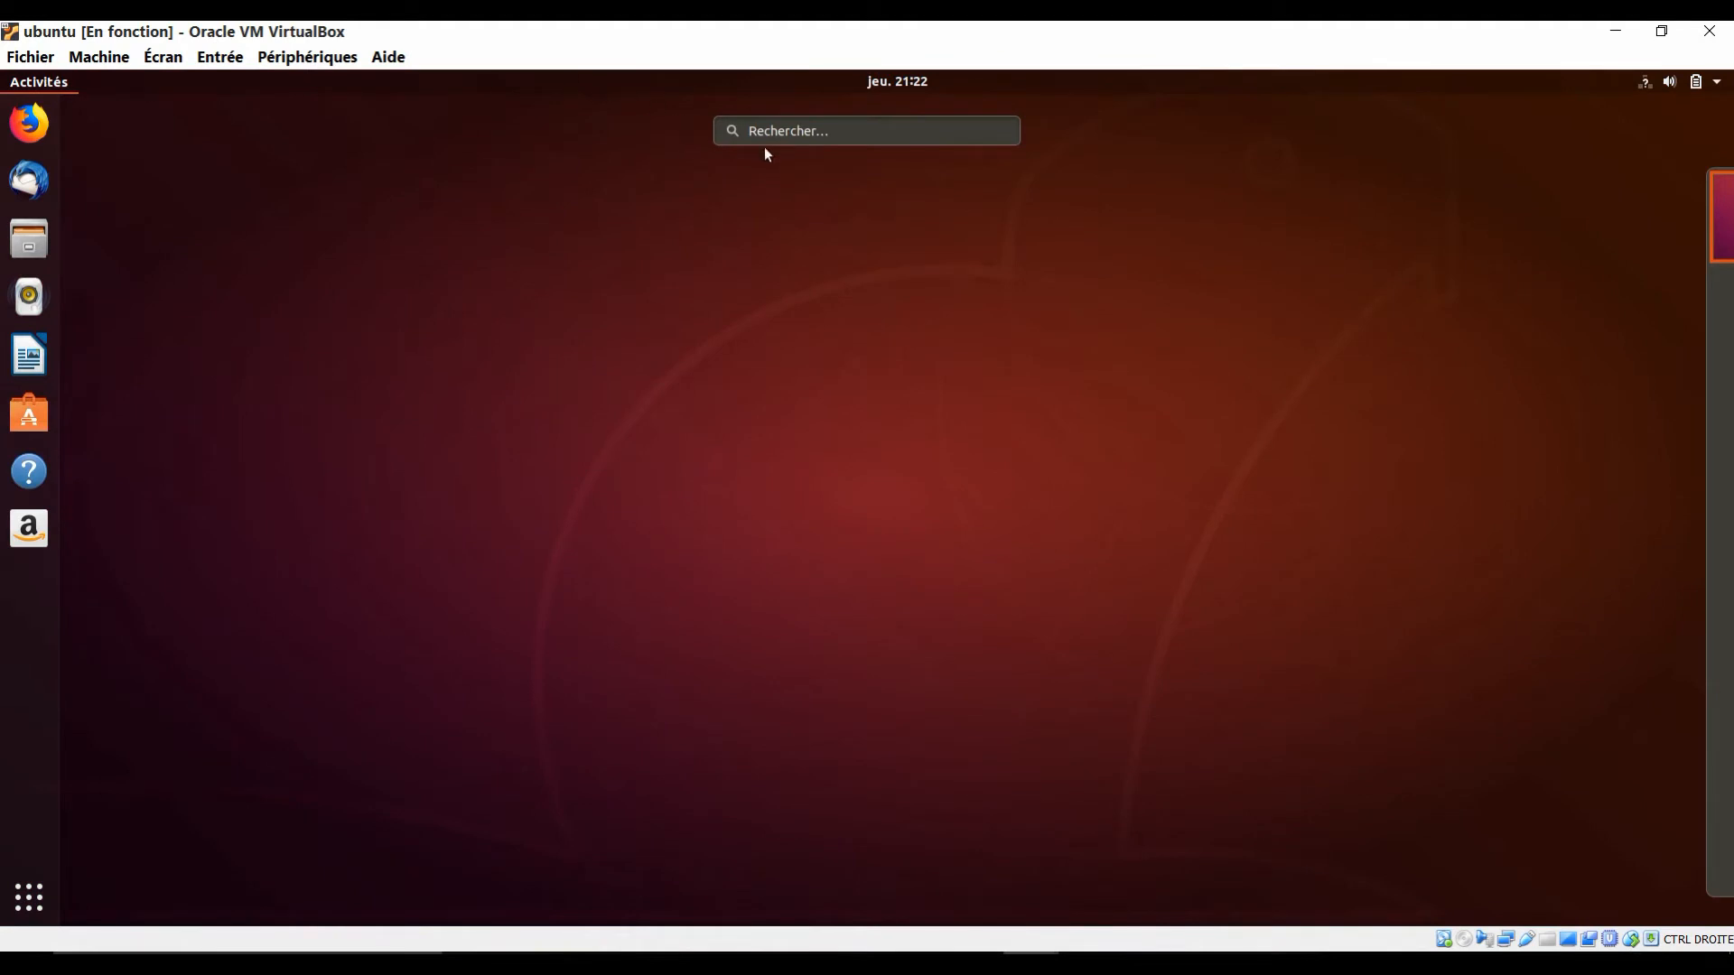
{"action": "left_click", "coordinate": [798, 131]}
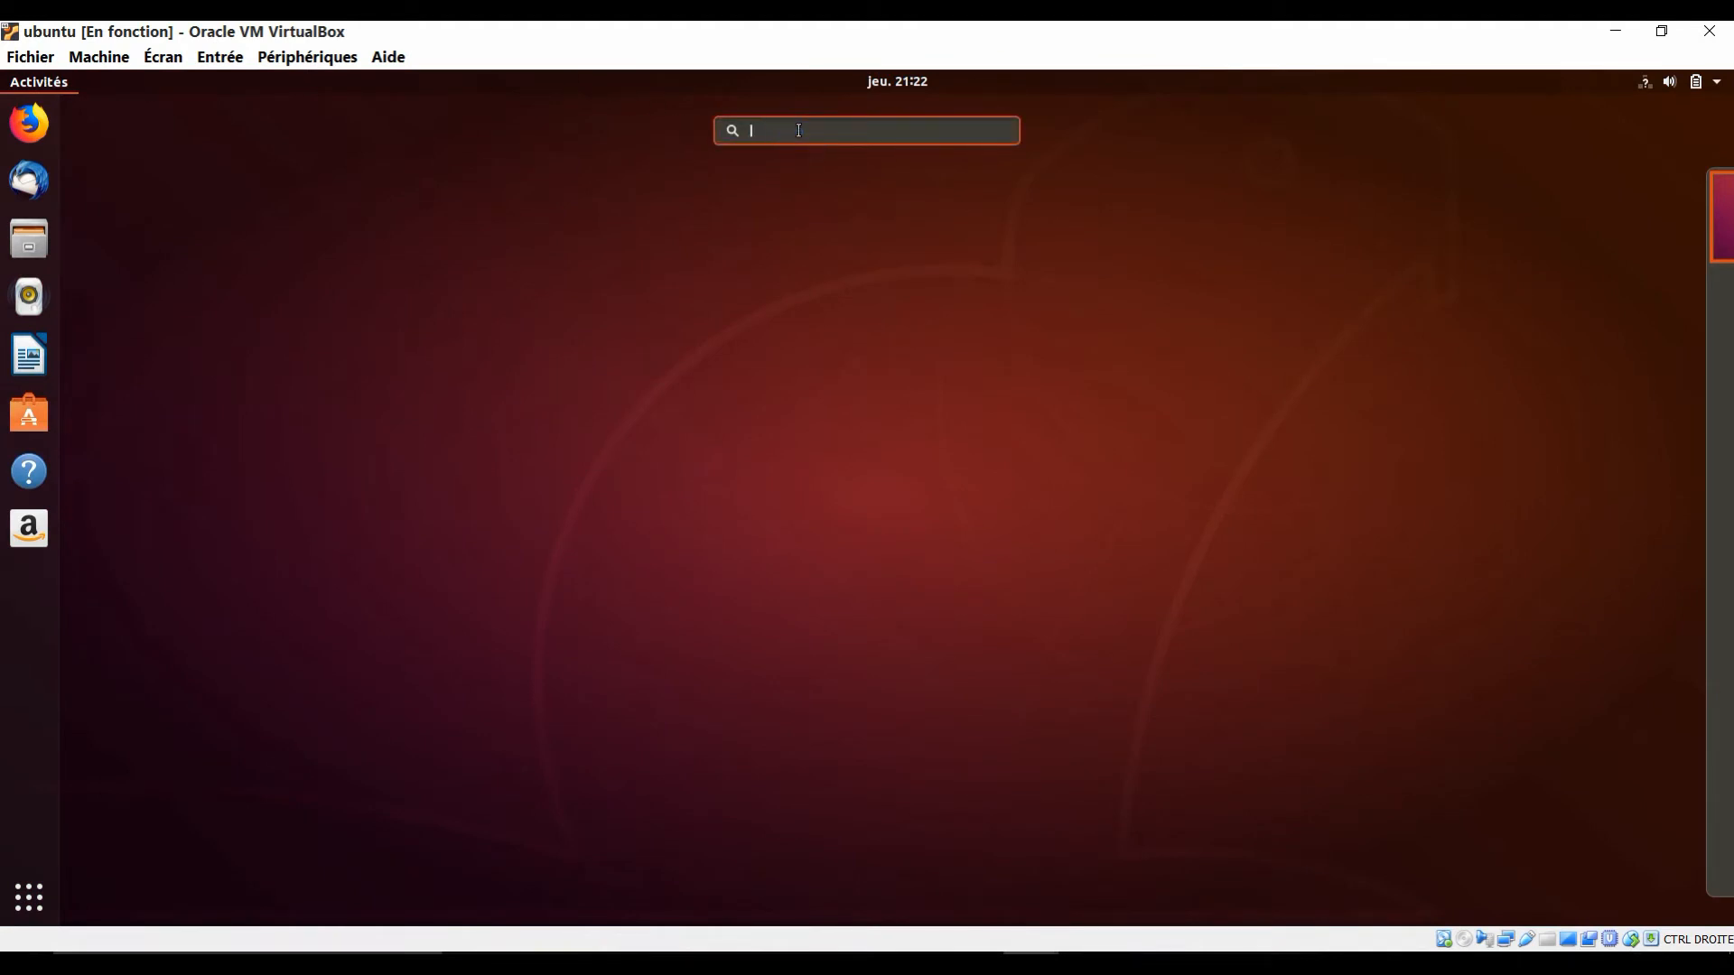
{"action": "left_click", "coordinate": [825, 253]}
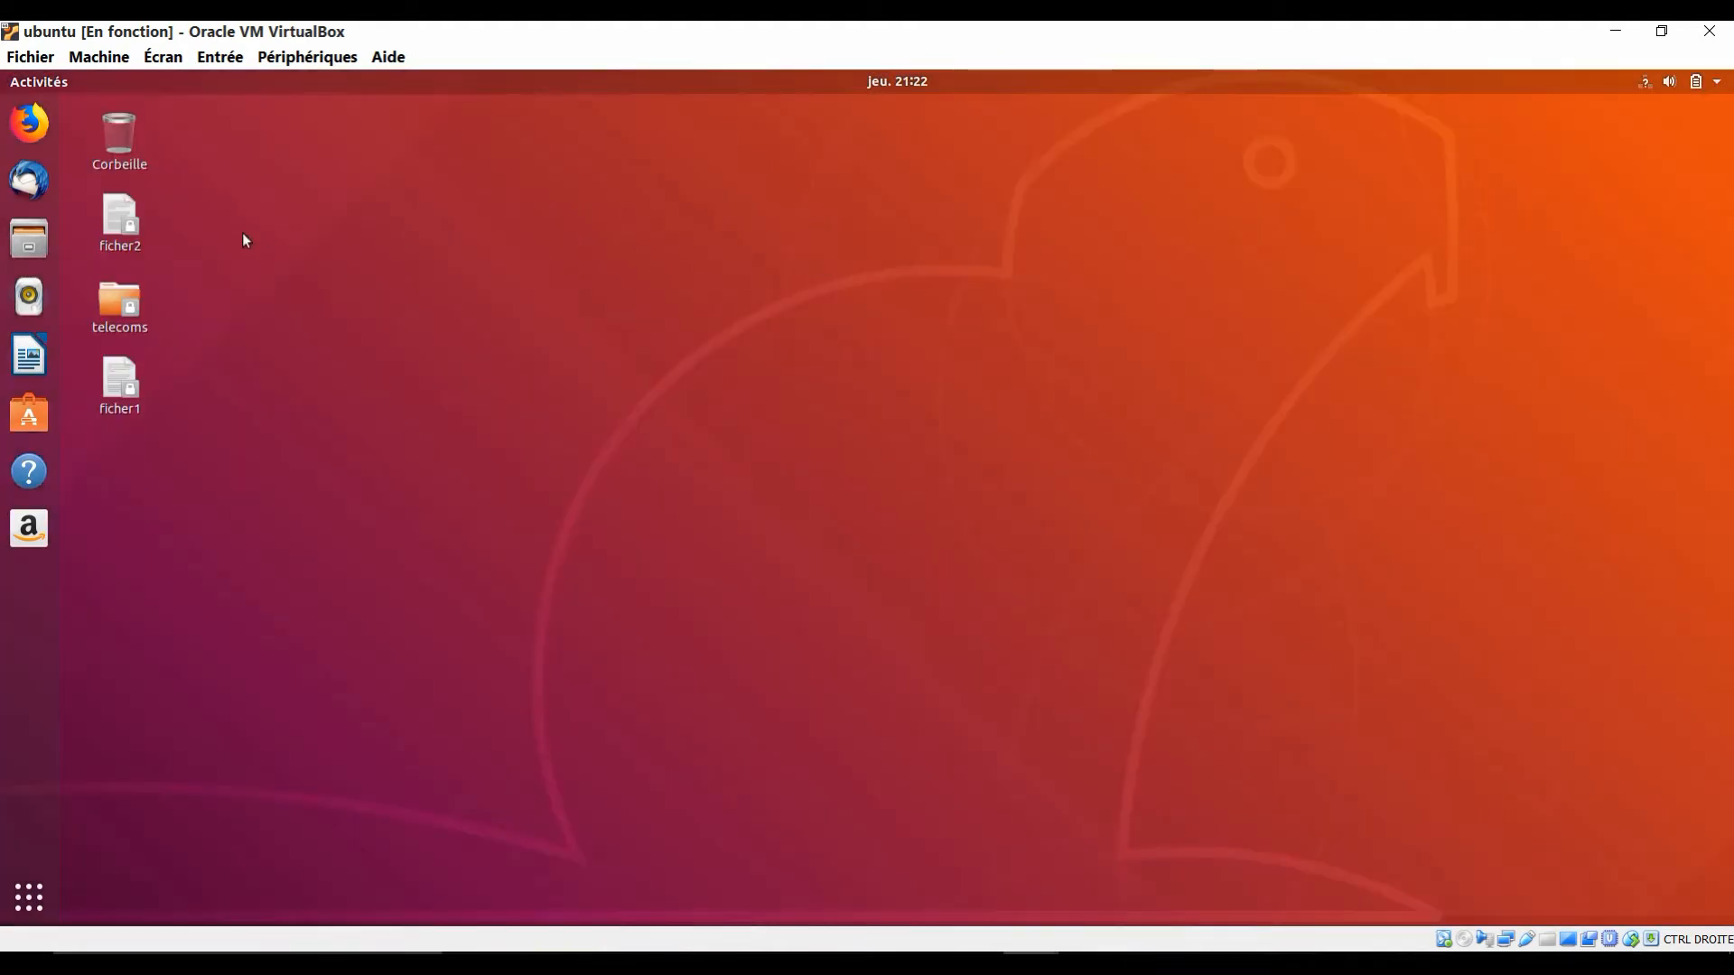
{"action": "left_click", "coordinate": [29, 894]}
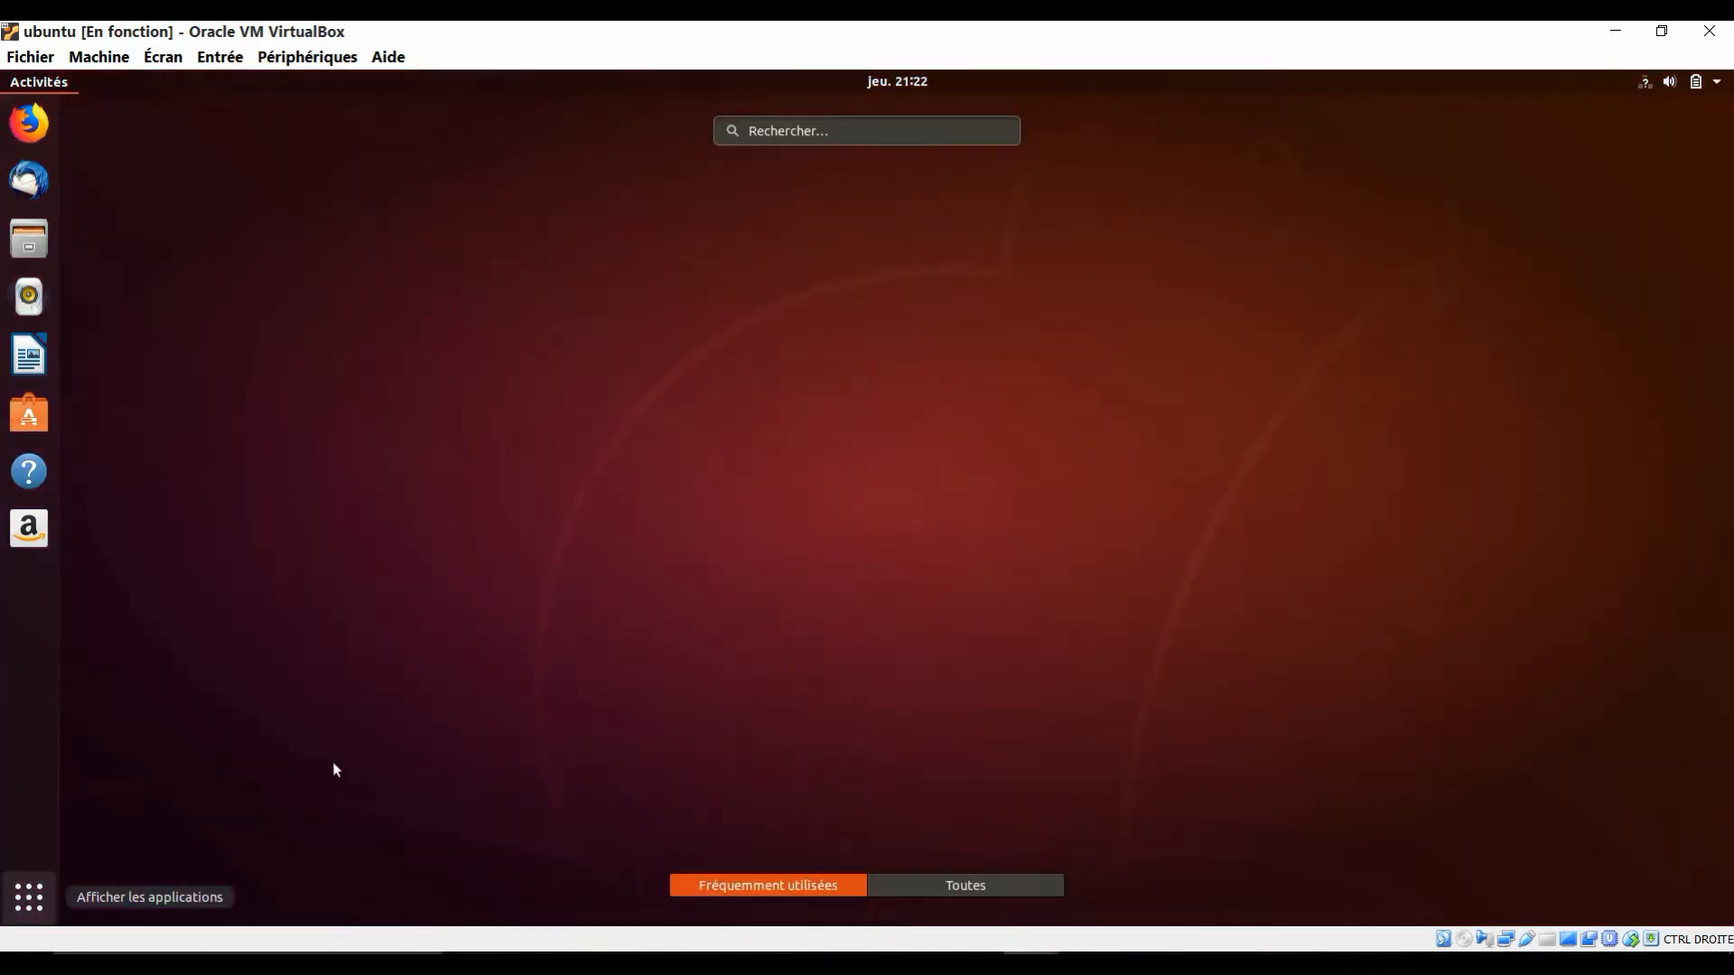
{"action": "left_click", "coordinate": [810, 132]}
{"action": "left_click", "coordinate": [869, 491]}
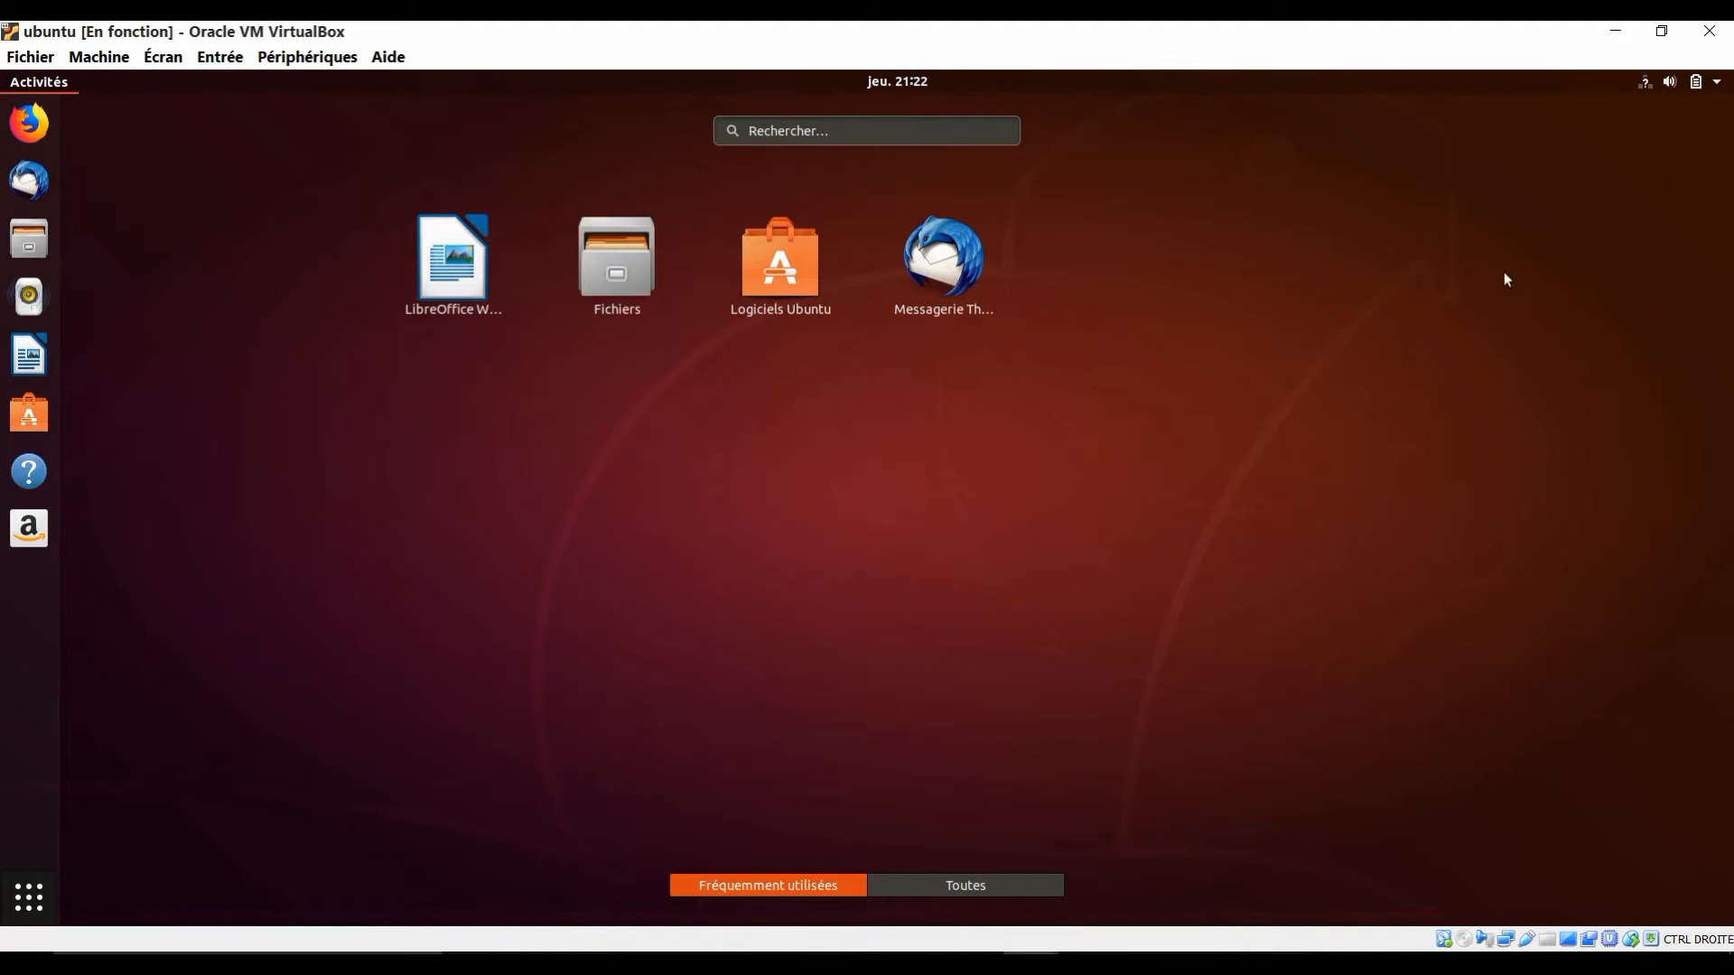
Open the system settings and reposition the settings window on the desktop.
{"action": "left_click", "coordinate": [1716, 83]}
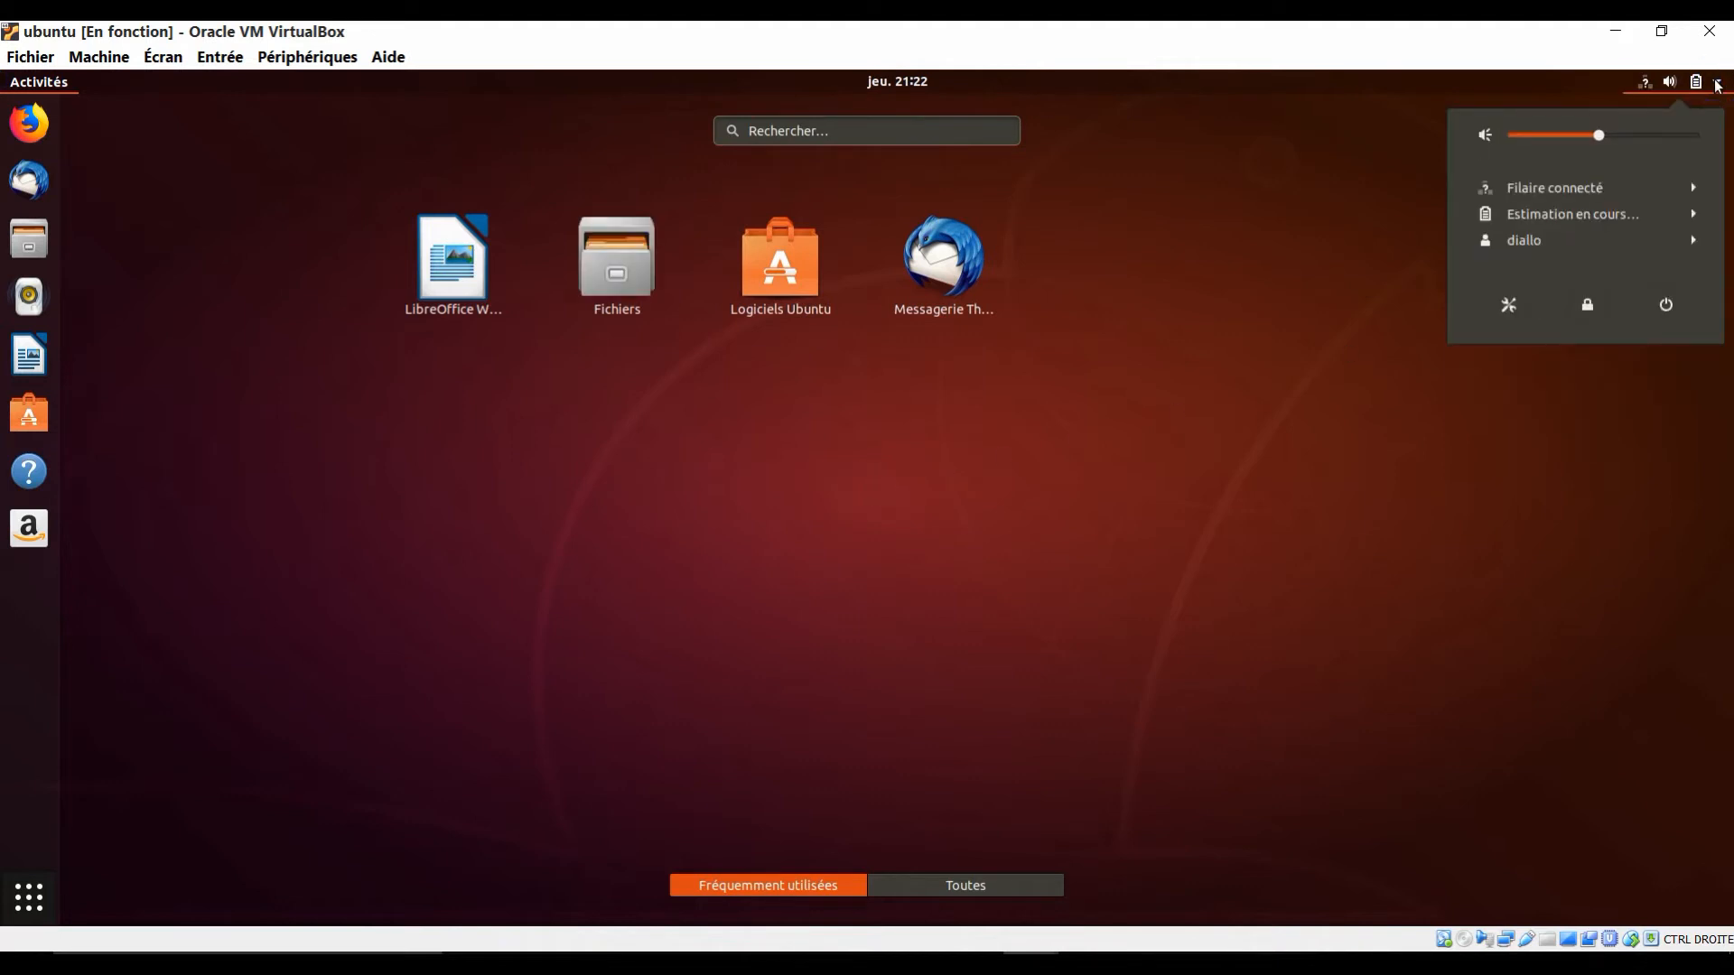
{"action": "left_click", "coordinate": [1507, 305]}
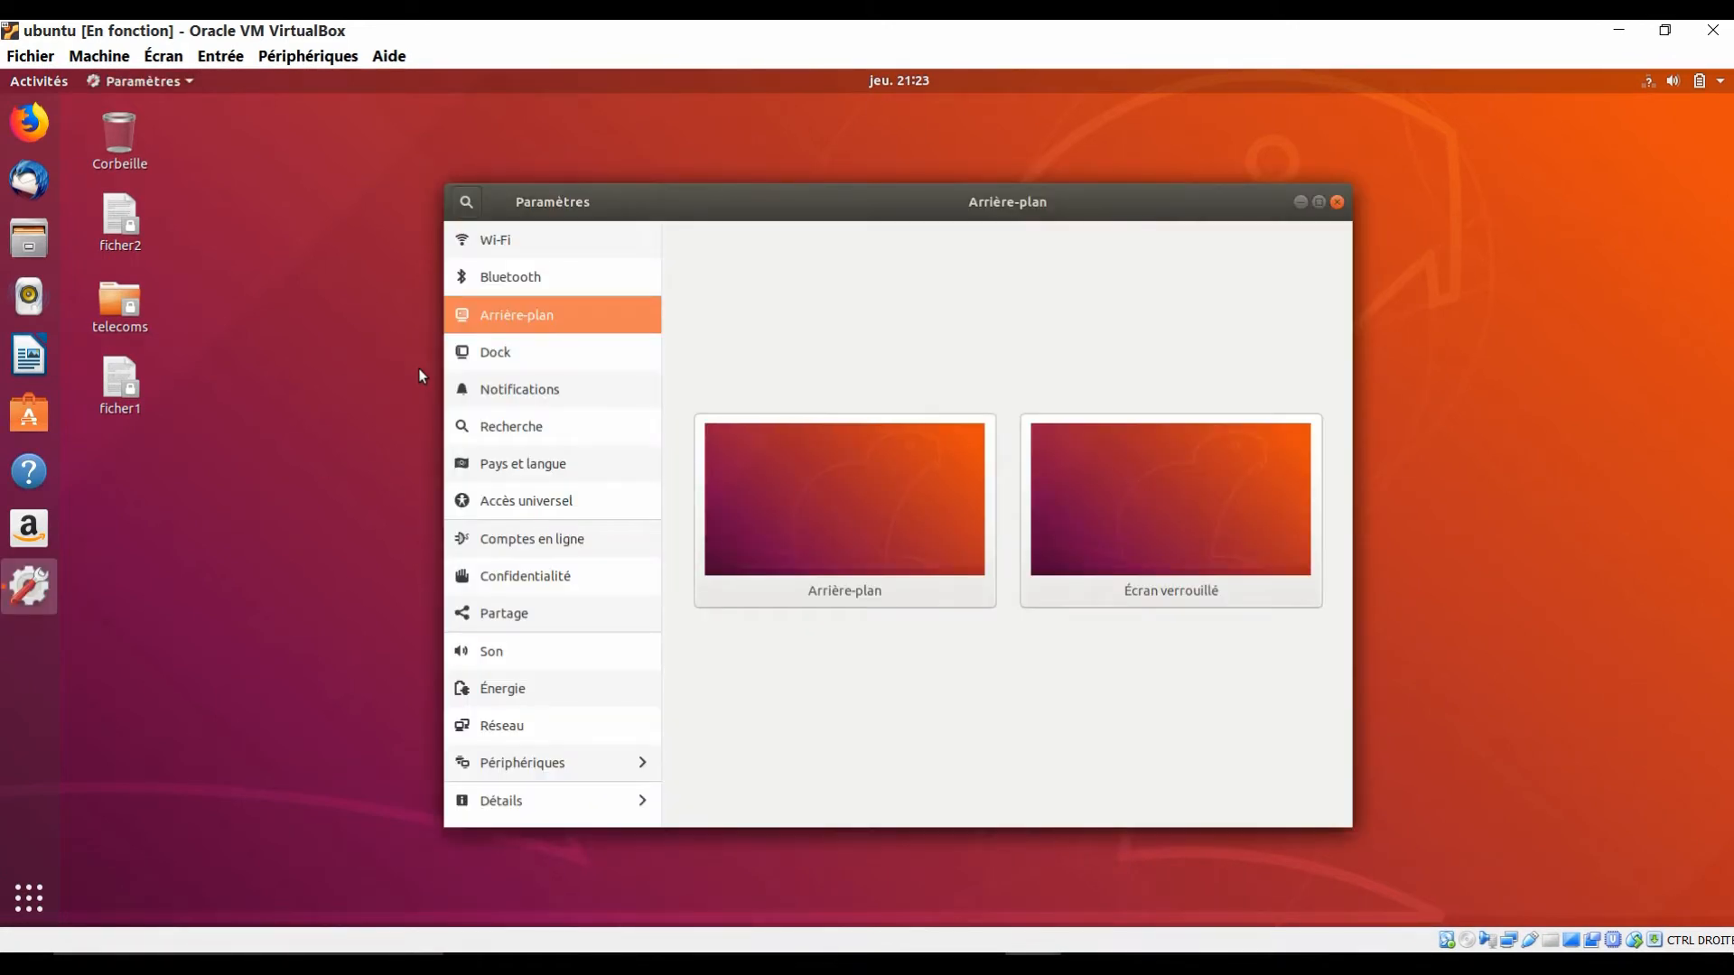
{"action": "left_click_drag", "start_coordinate": [728, 192], "coordinate": [683, 181]}
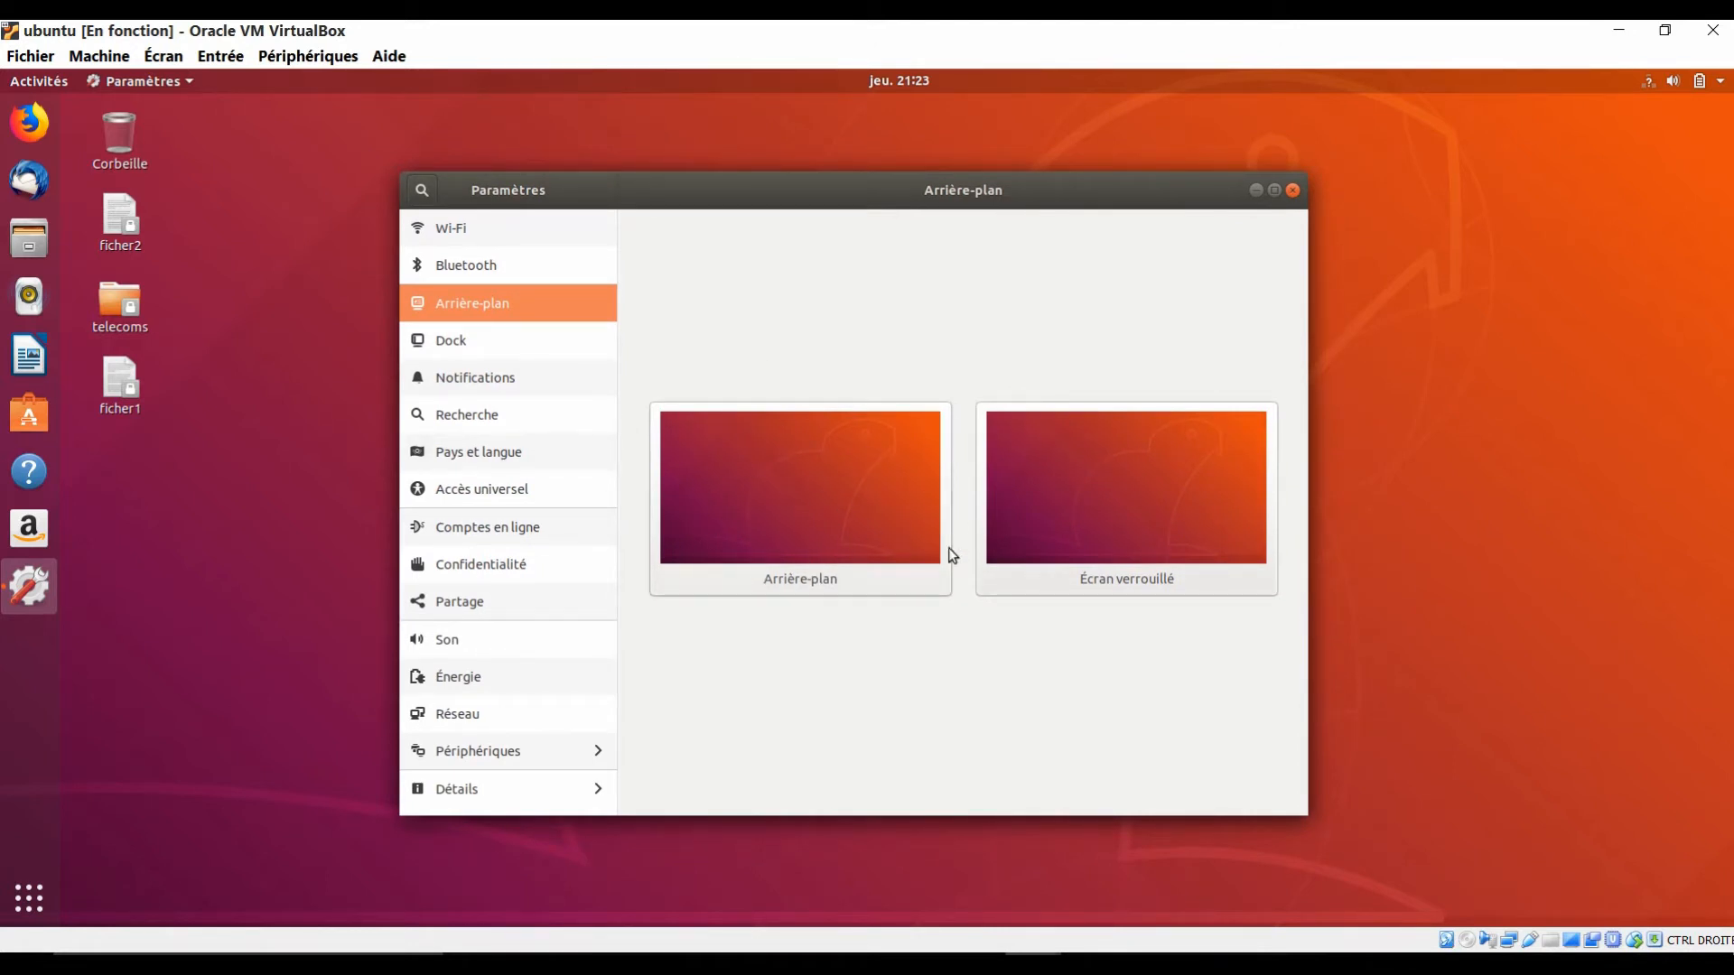
Set the desktop background to the seaside wallpaper with stone blocks around a pool.
{"action": "left_click", "coordinate": [883, 513]}
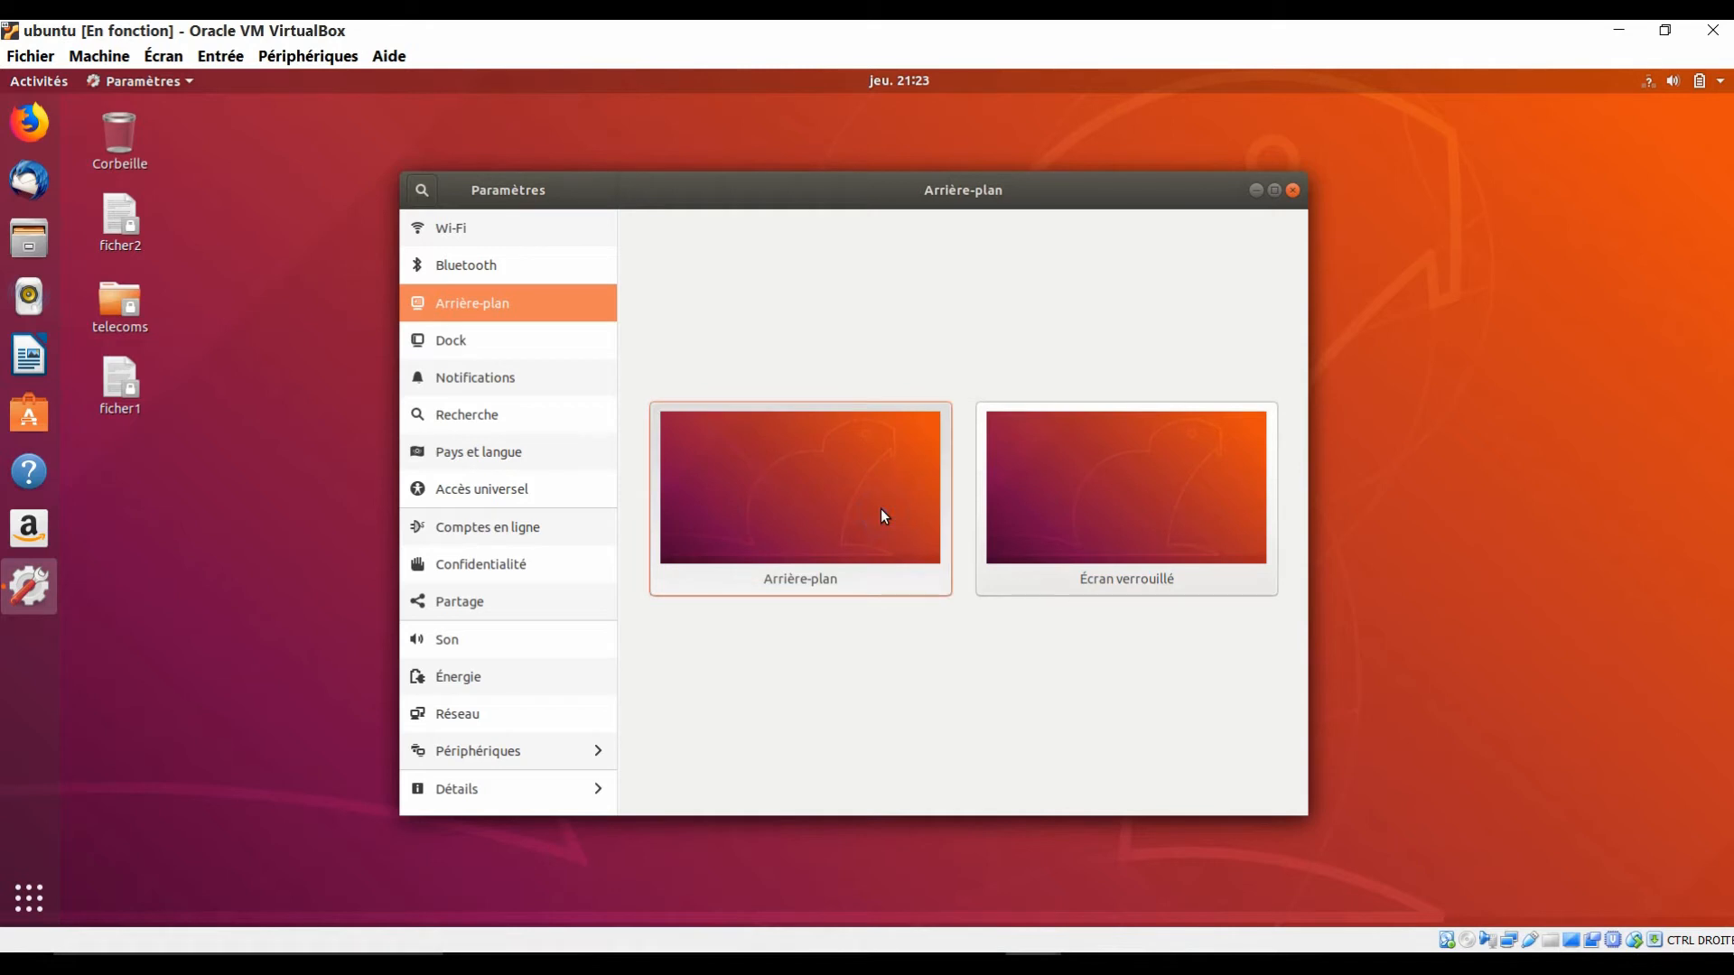
{"action": "left_click", "coordinate": [1113, 515]}
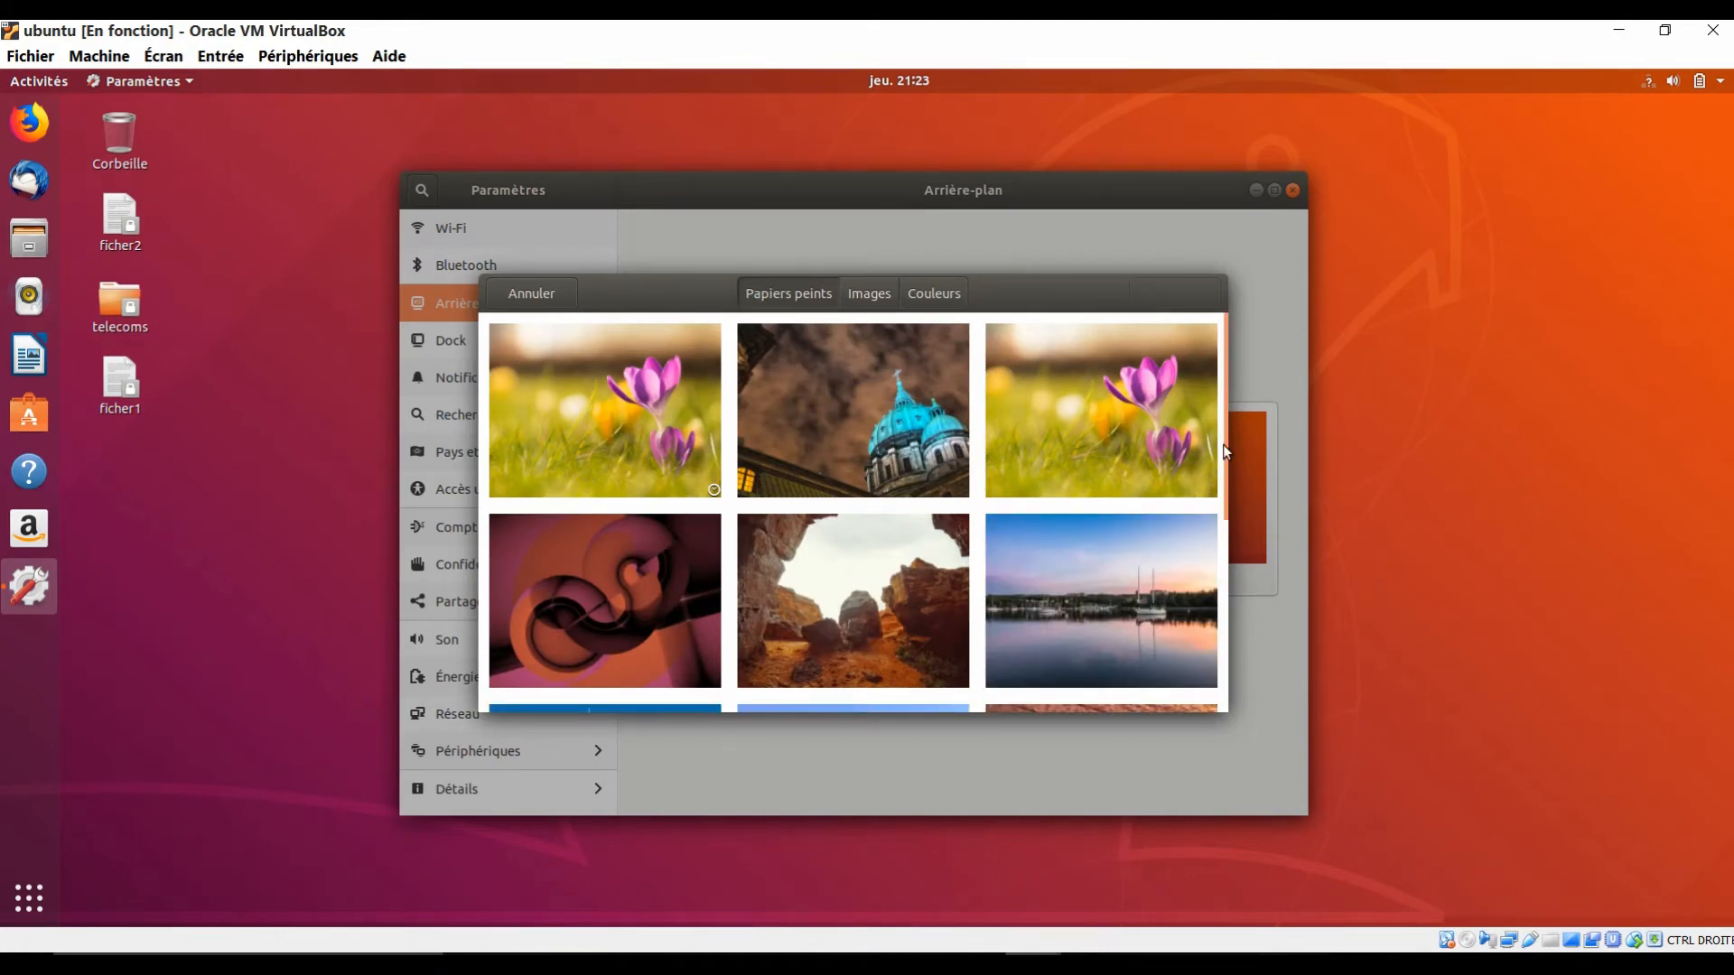
{"action": "left_click_drag", "start_coordinate": [1224, 451], "coordinate": [1211, 704]}
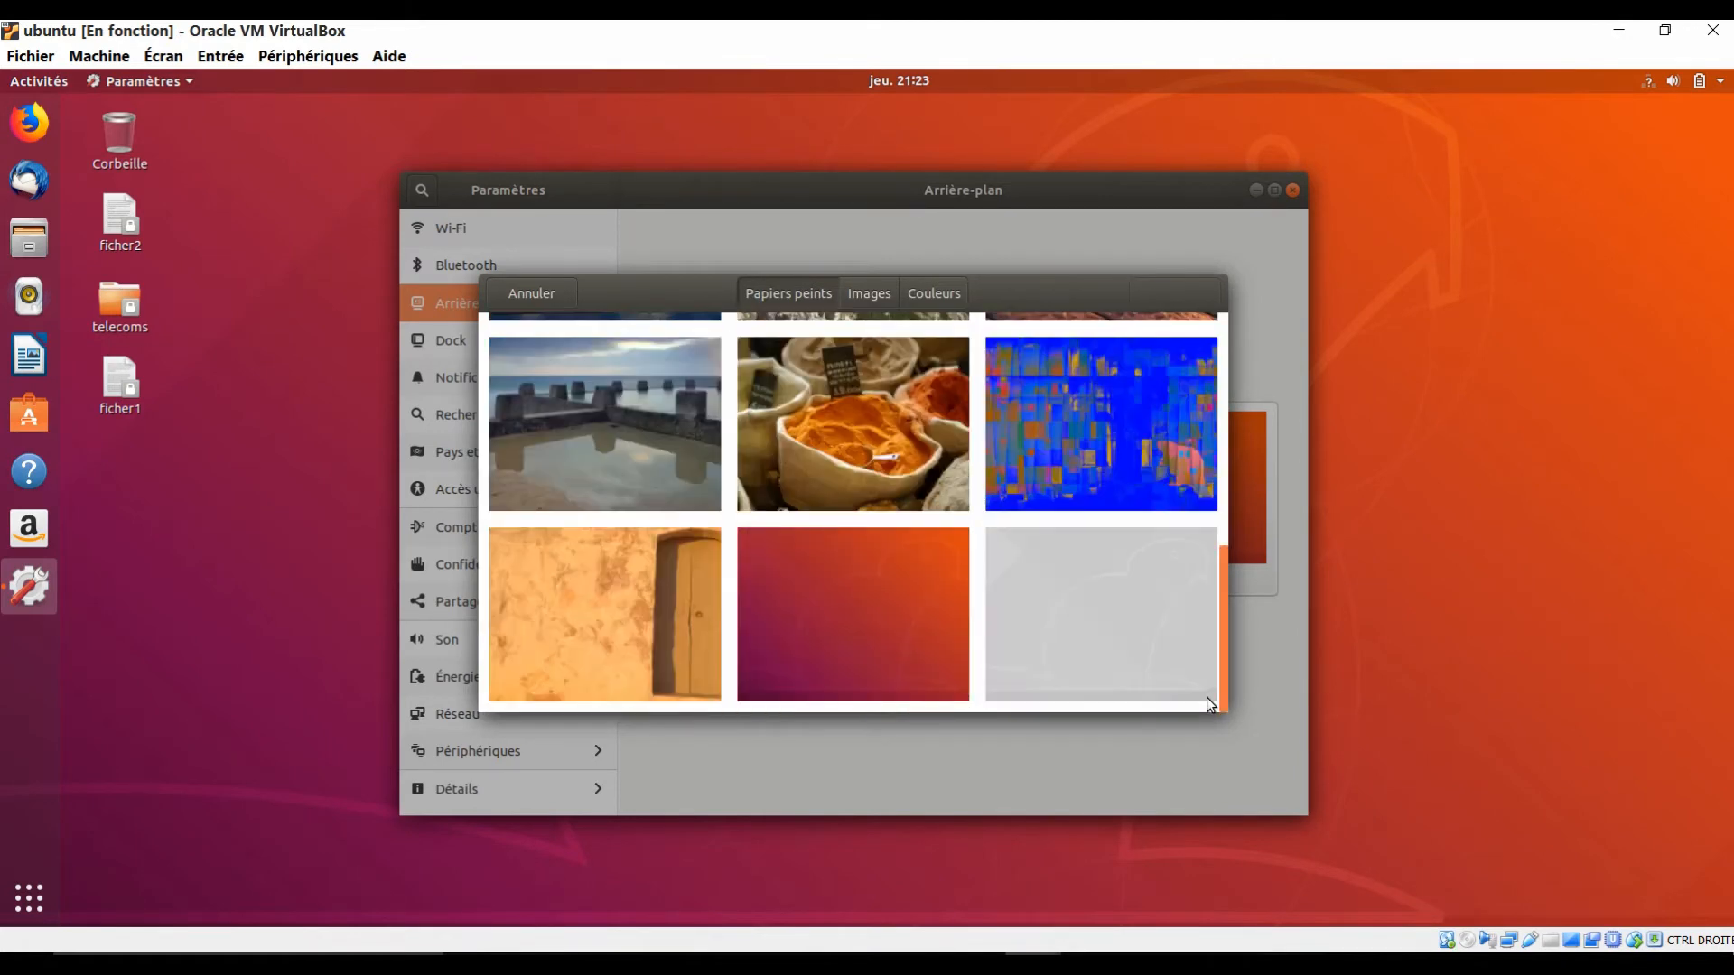
{"action": "left_click", "coordinate": [1044, 645]}
{"action": "left_click", "coordinate": [615, 419]}
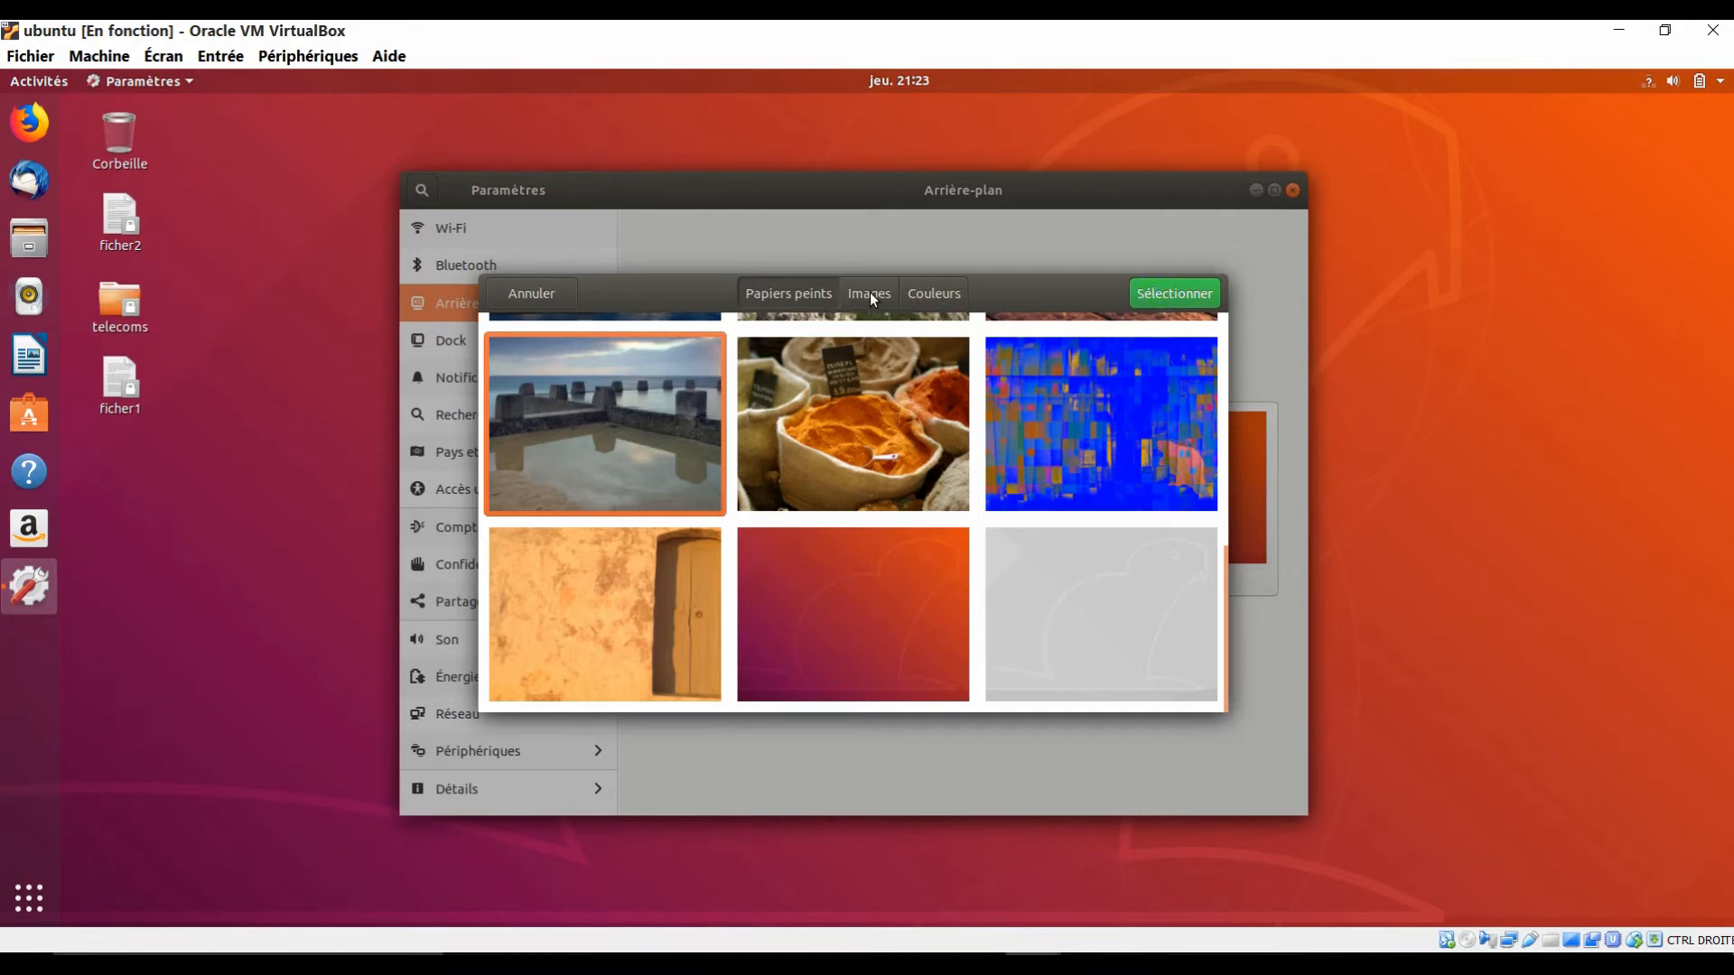
{"action": "double_click", "coordinate": [720, 487]}
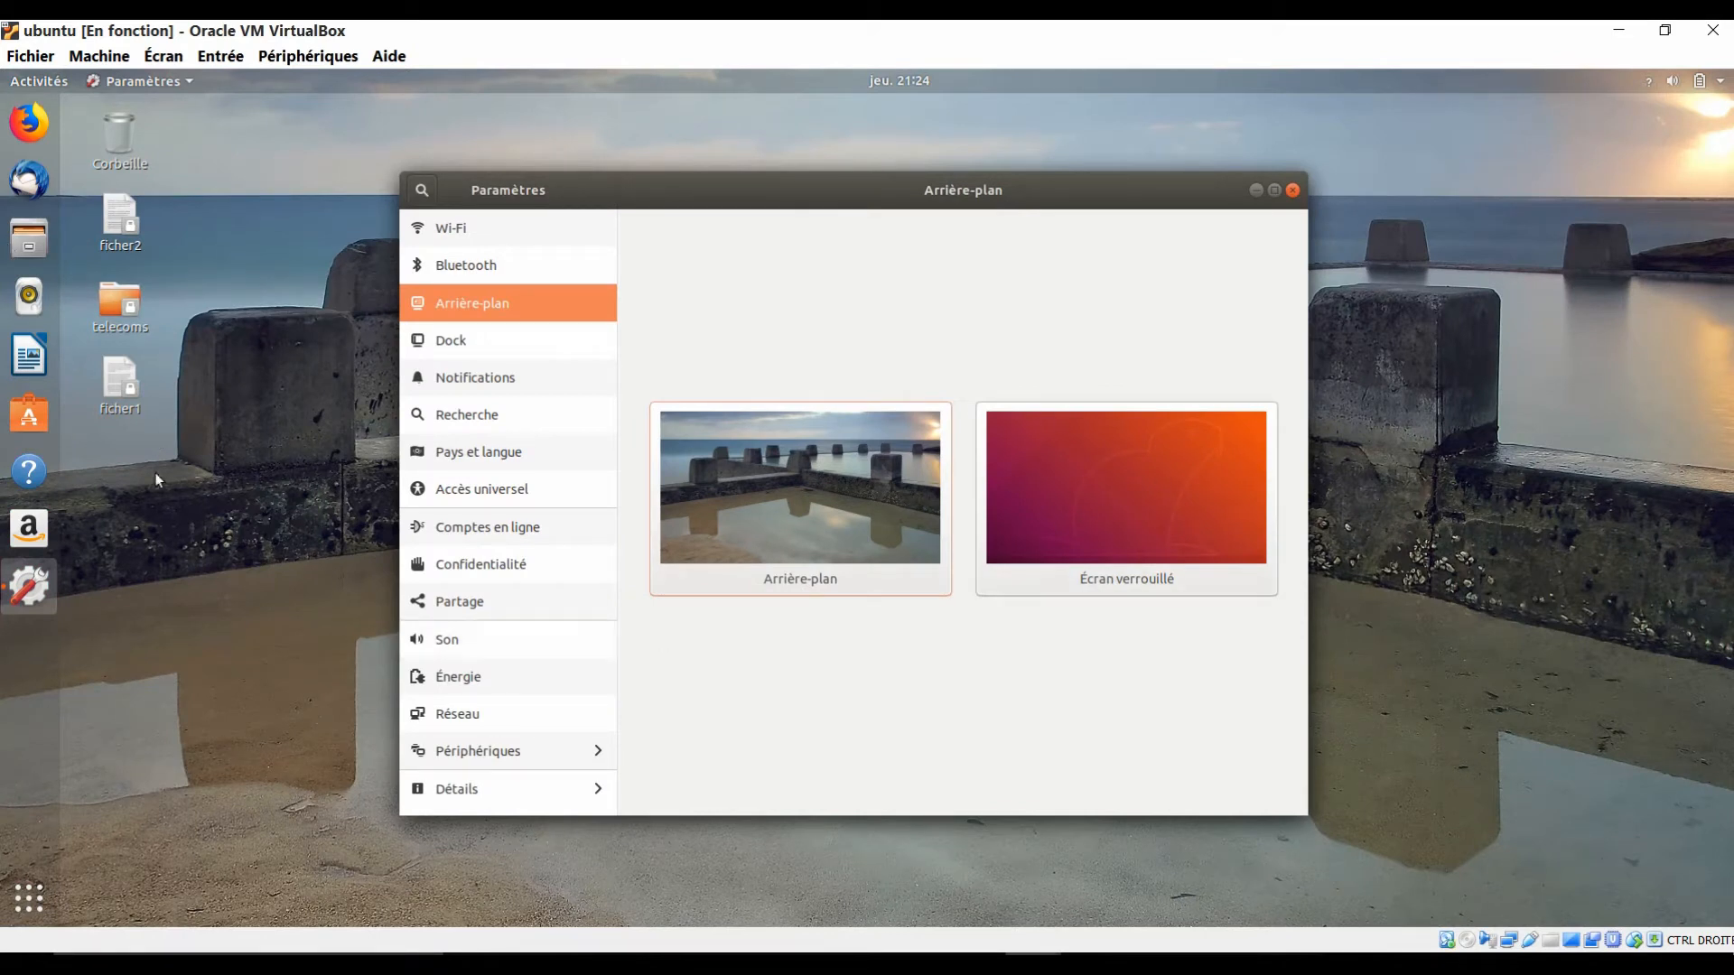
Choose the first purple crocus wallpaper as the lock screen picture.
{"action": "left_click", "coordinate": [1117, 517]}
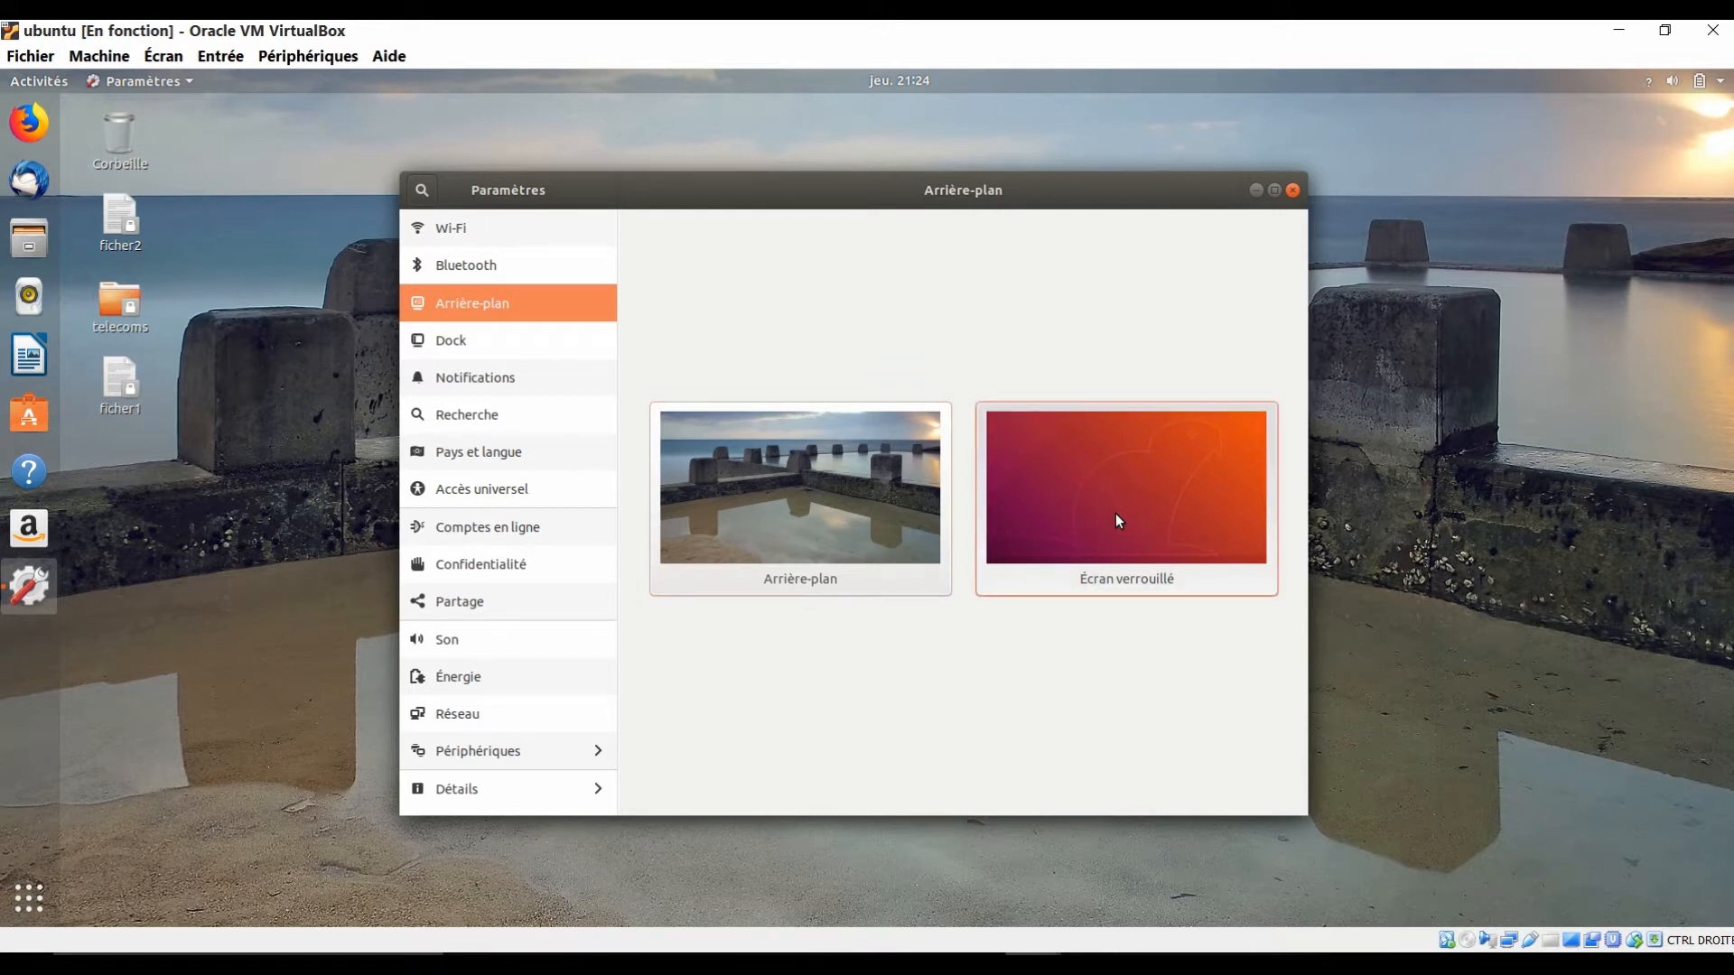
{"action": "left_click", "coordinate": [1114, 513]}
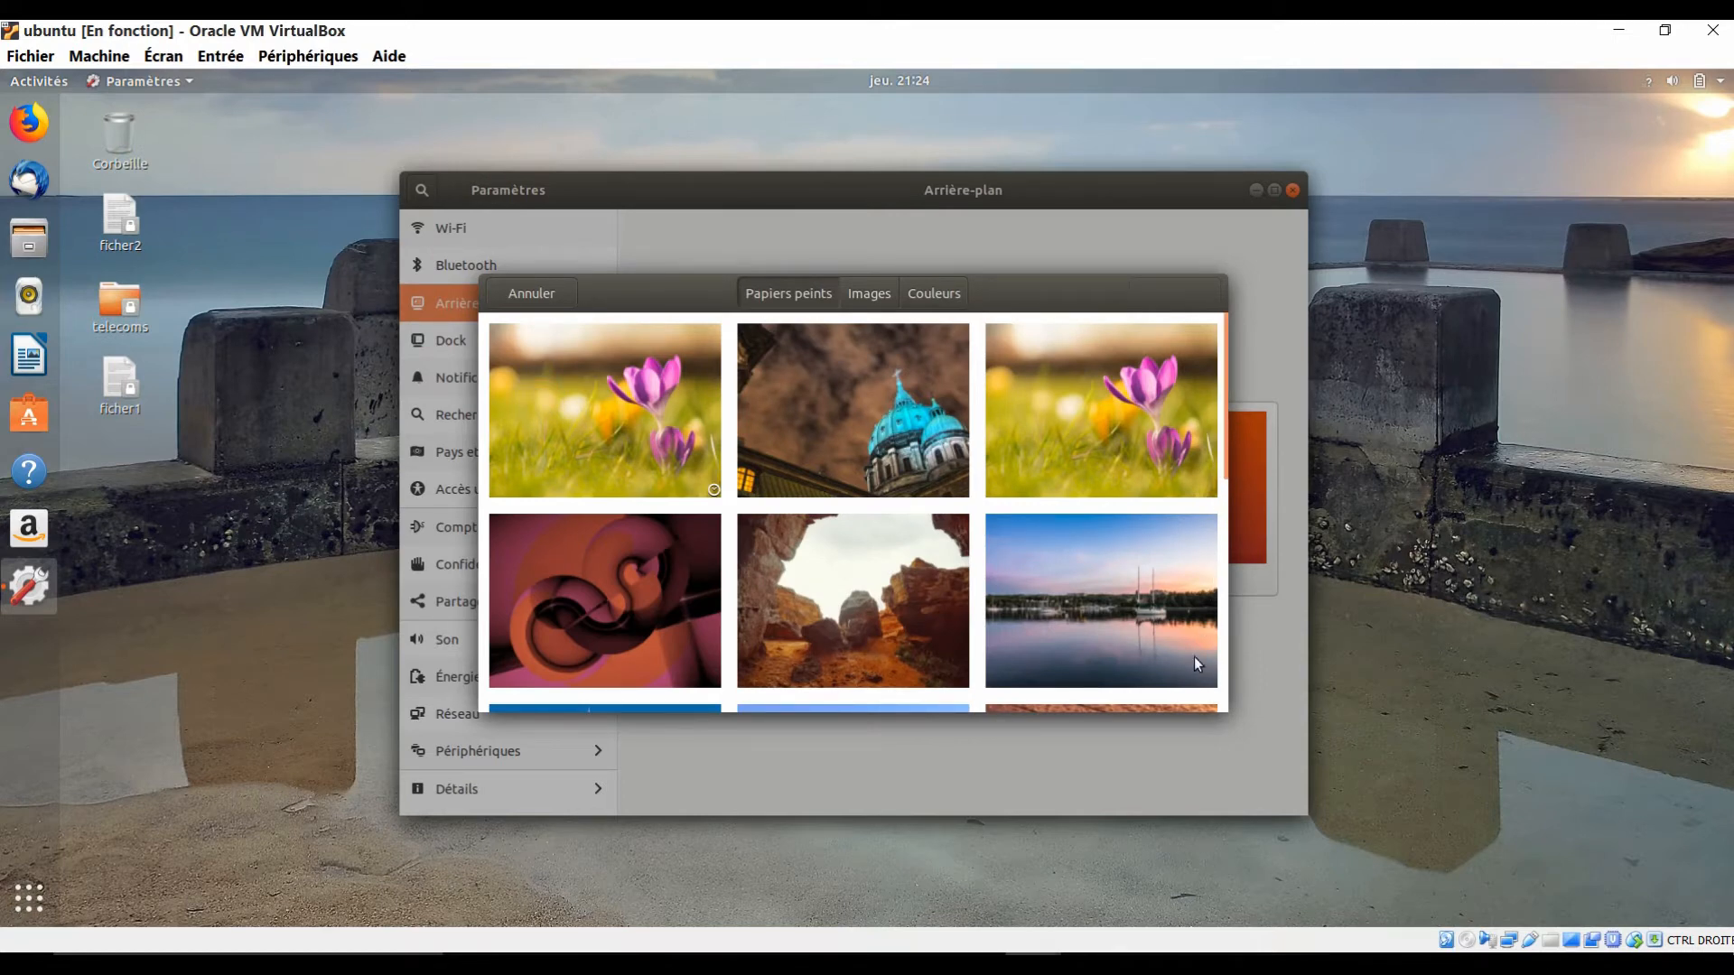
{"action": "left_click", "coordinate": [607, 374]}
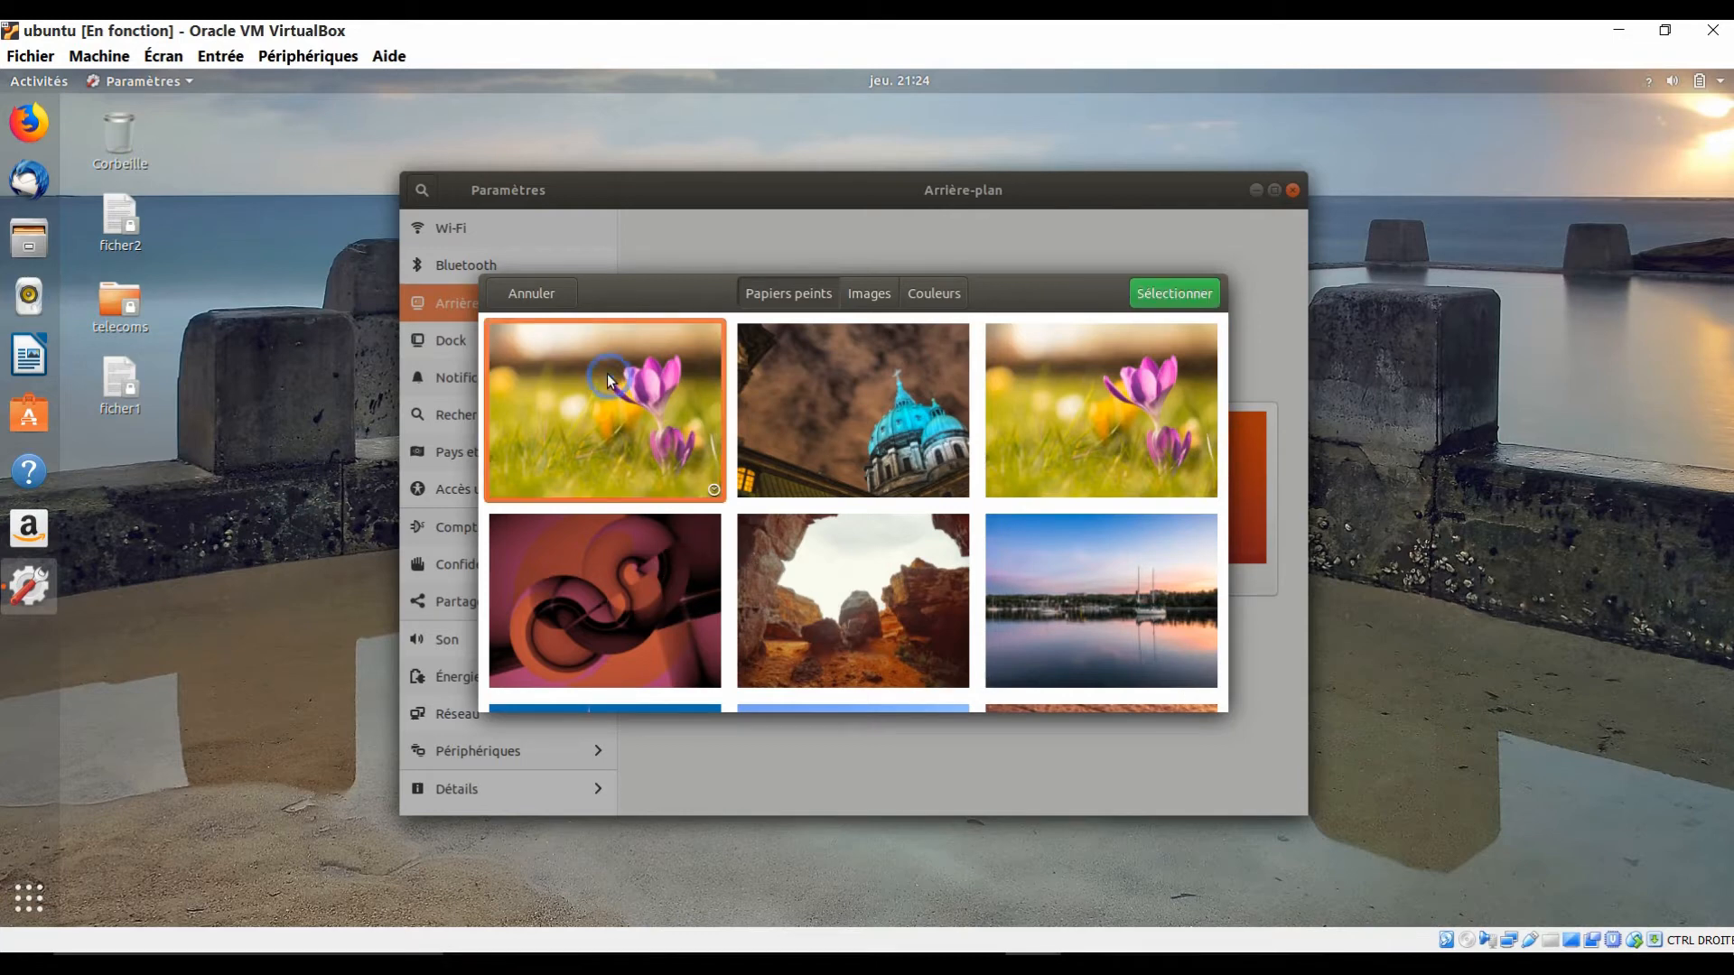
{"action": "left_click", "coordinate": [1154, 298]}
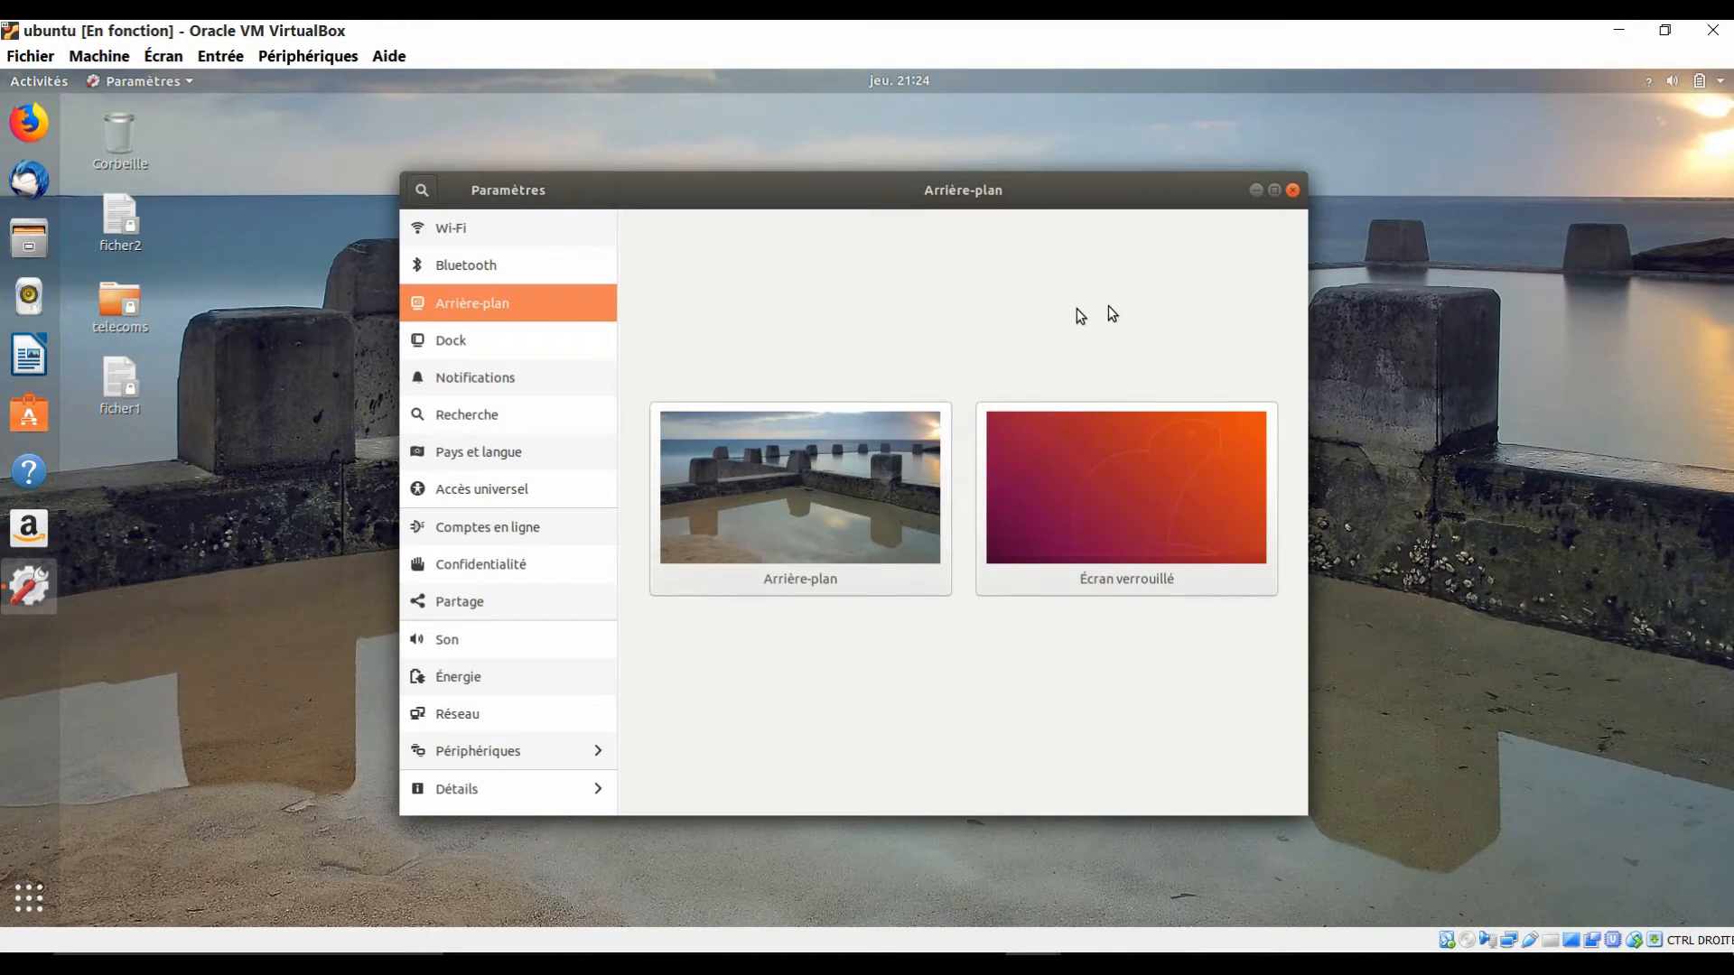
View the Wi-Fi settings, and in the Dock settings set the icon size to 56.
{"action": "left_click", "coordinate": [530, 234]}
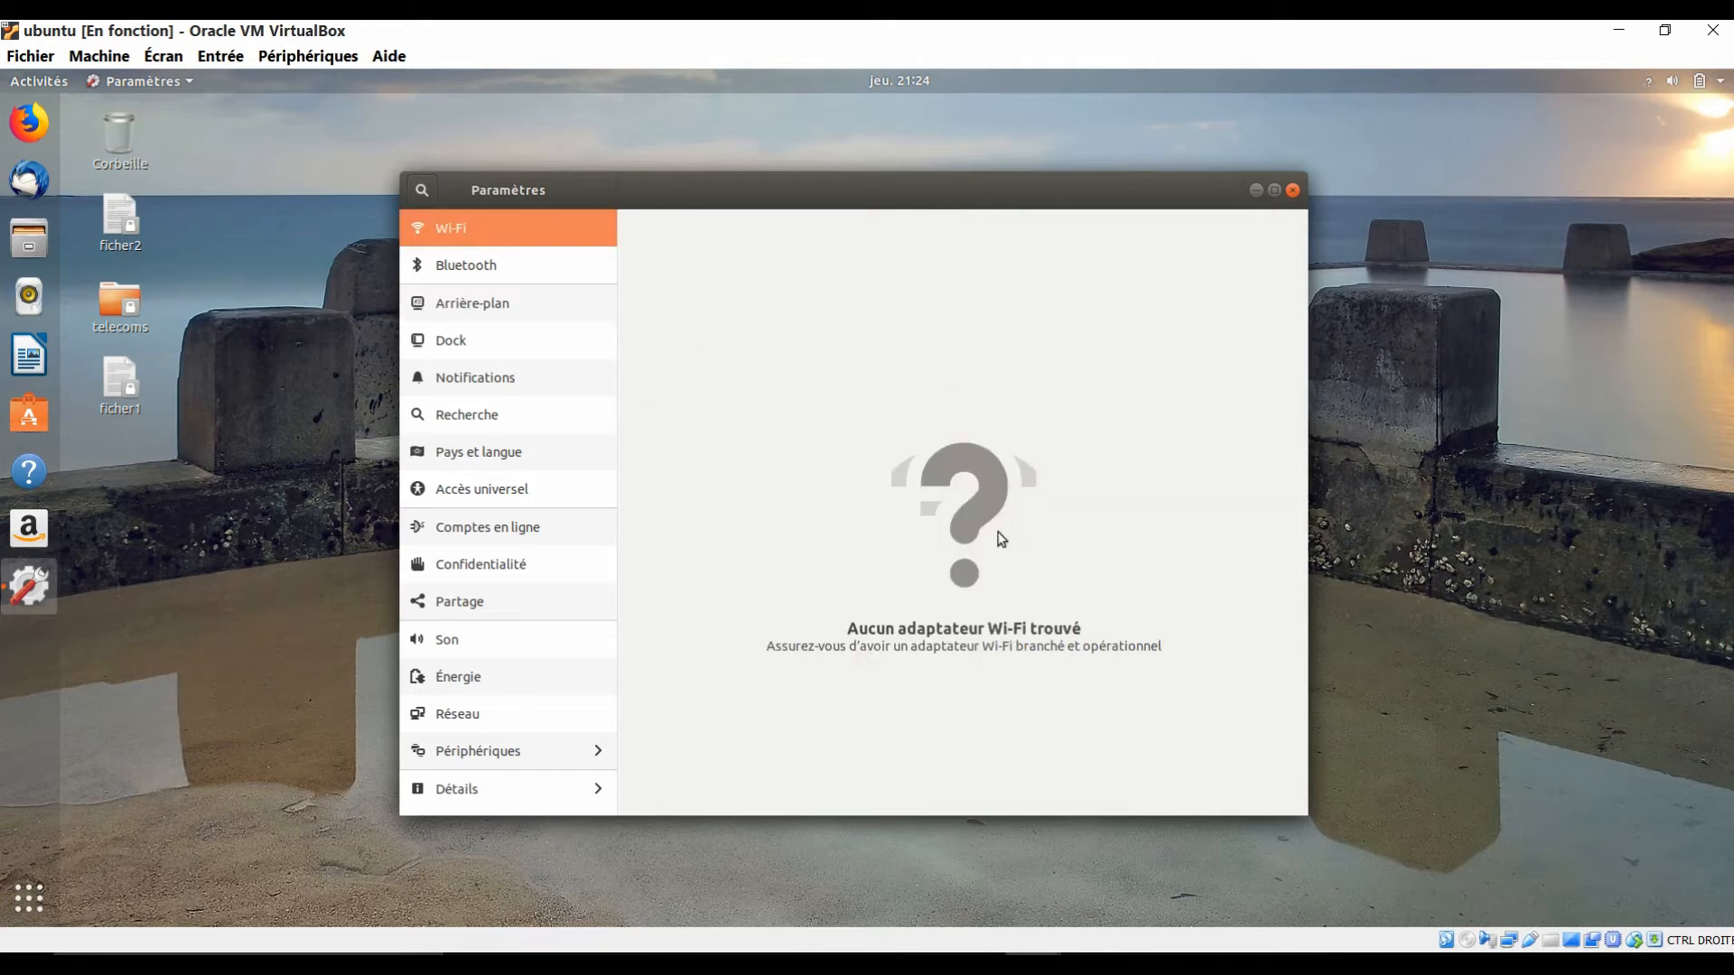
{"action": "left_click", "coordinate": [506, 344]}
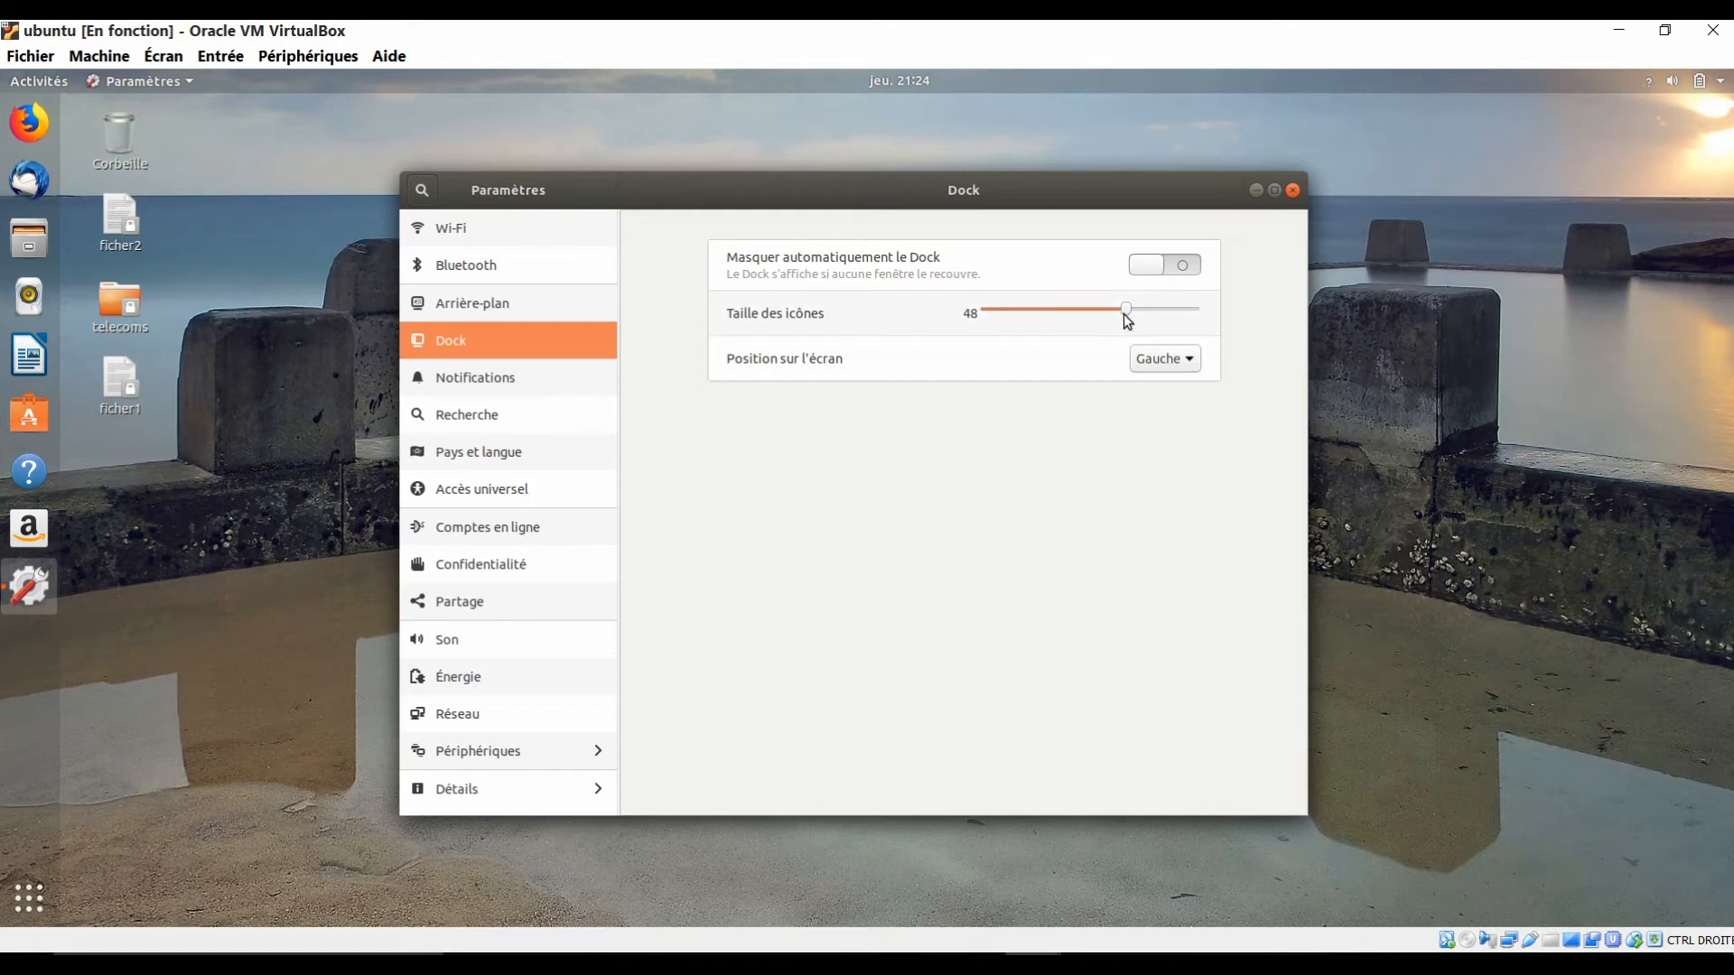
{"action": "left_click_drag", "start_coordinate": [1051, 314], "coordinate": [1162, 314]}
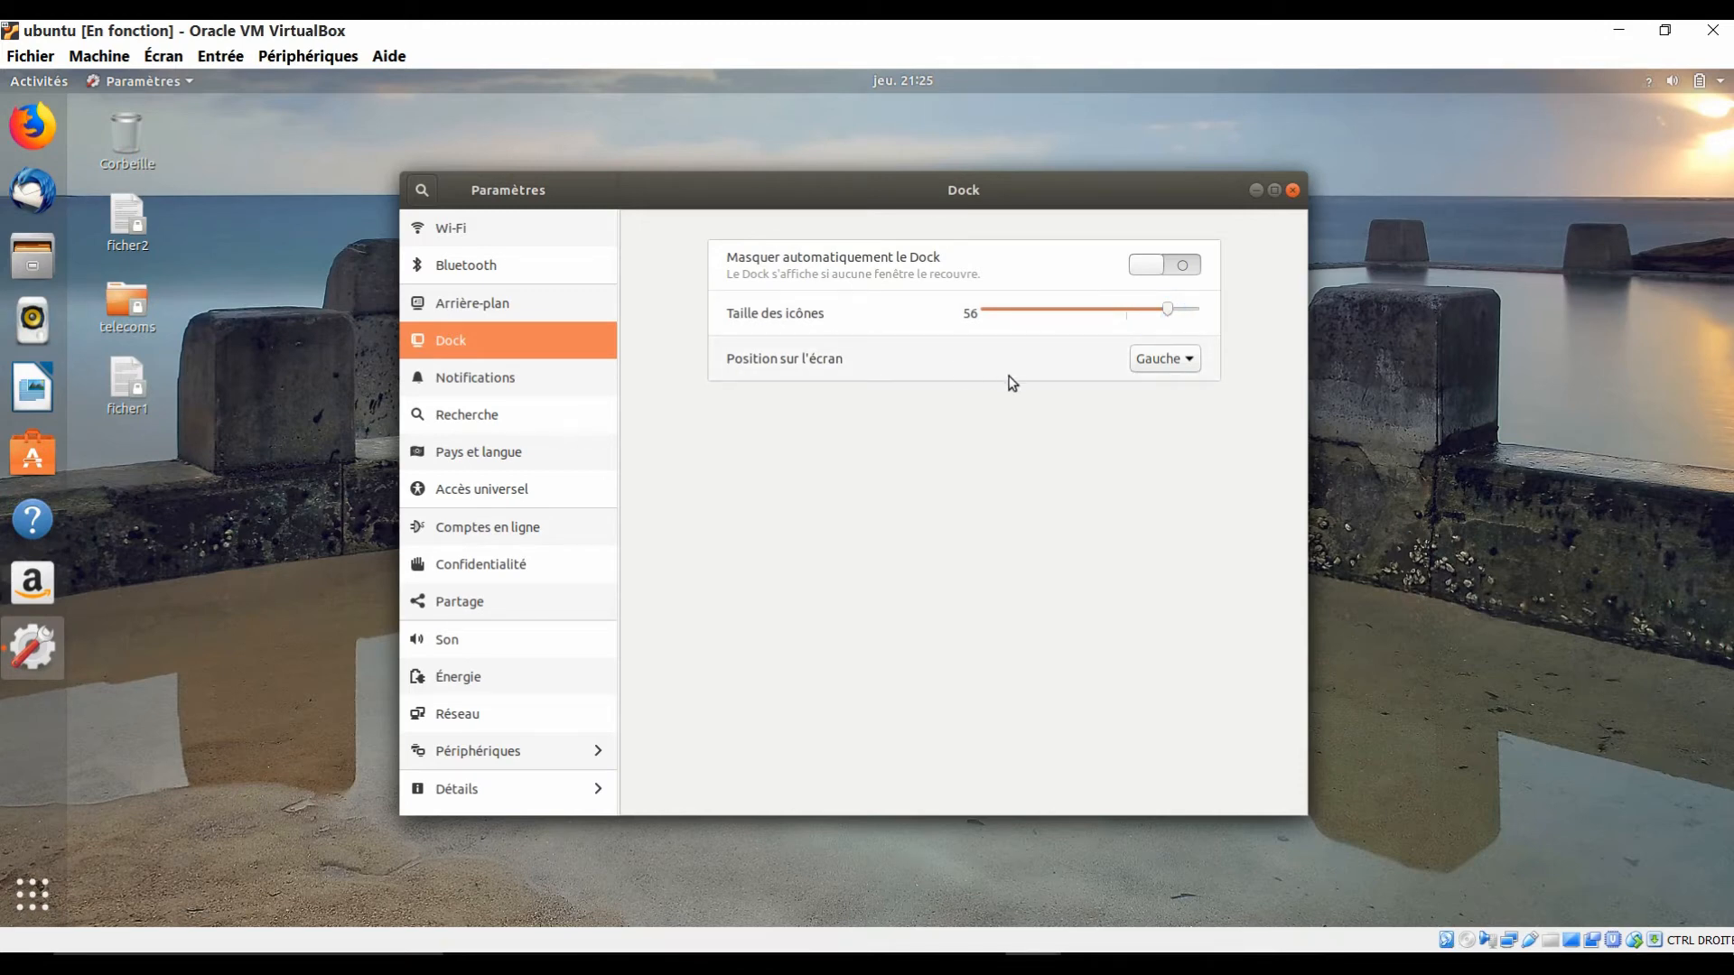
Set the Dock's position on the screen to Bas.
{"action": "left_click", "coordinate": [1192, 359]}
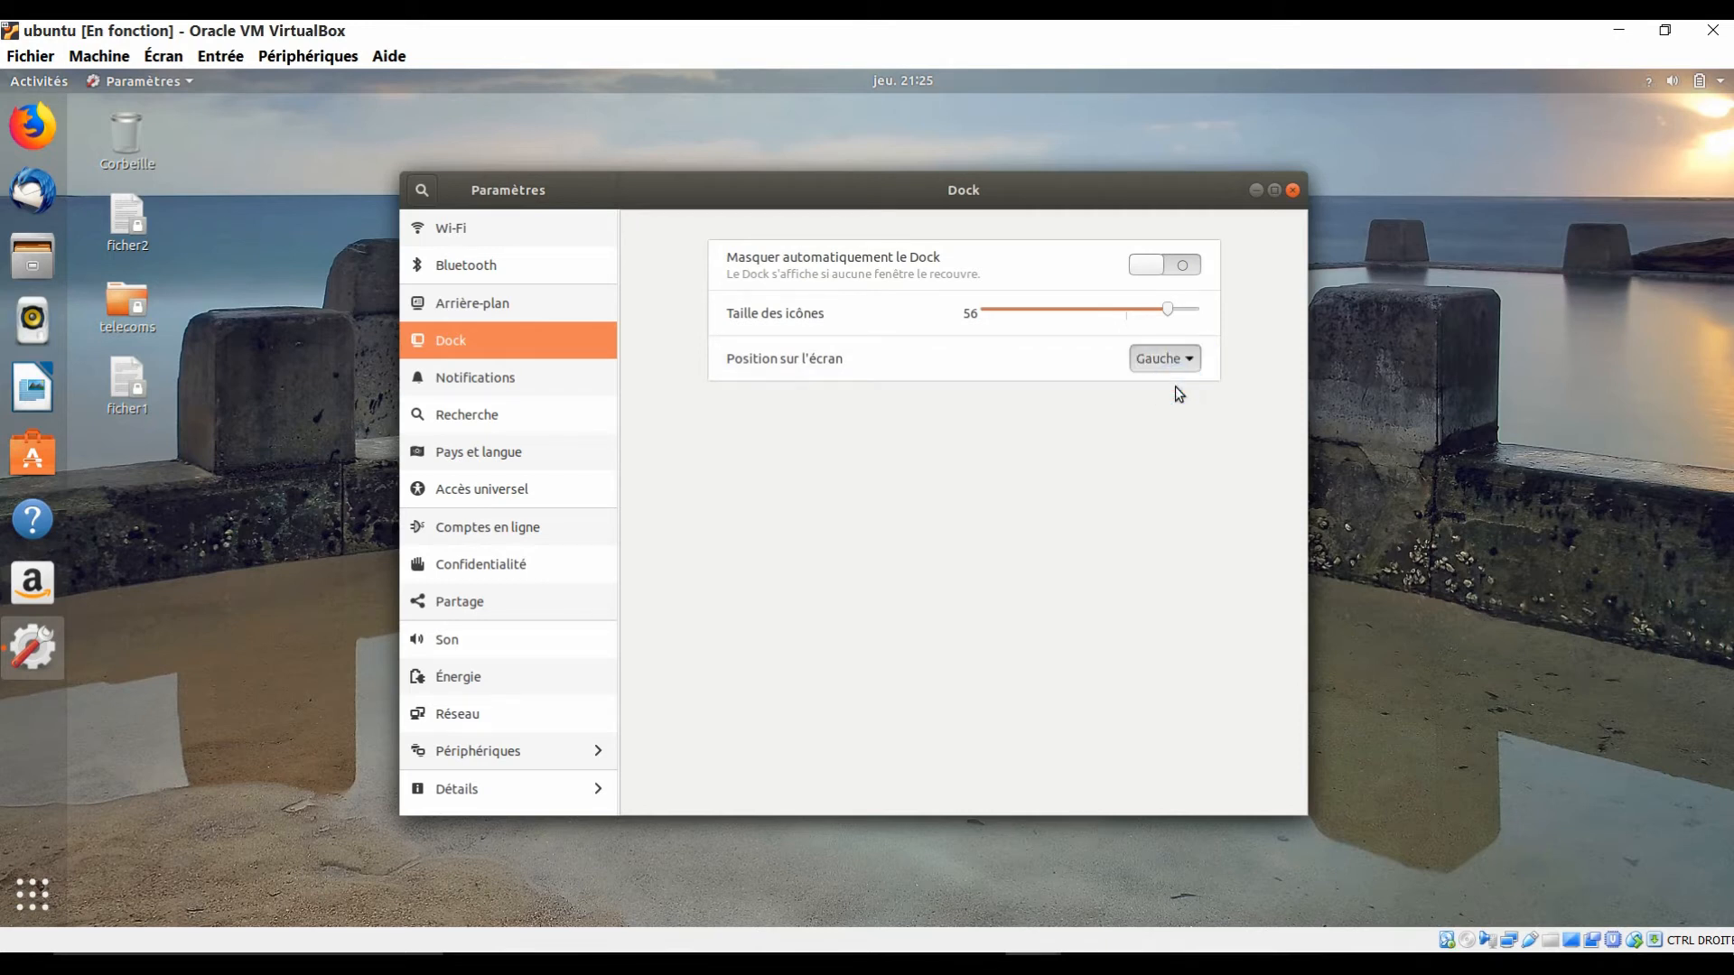
{"action": "left_click", "coordinate": [1190, 362]}
{"action": "left_click", "coordinate": [1190, 362]}
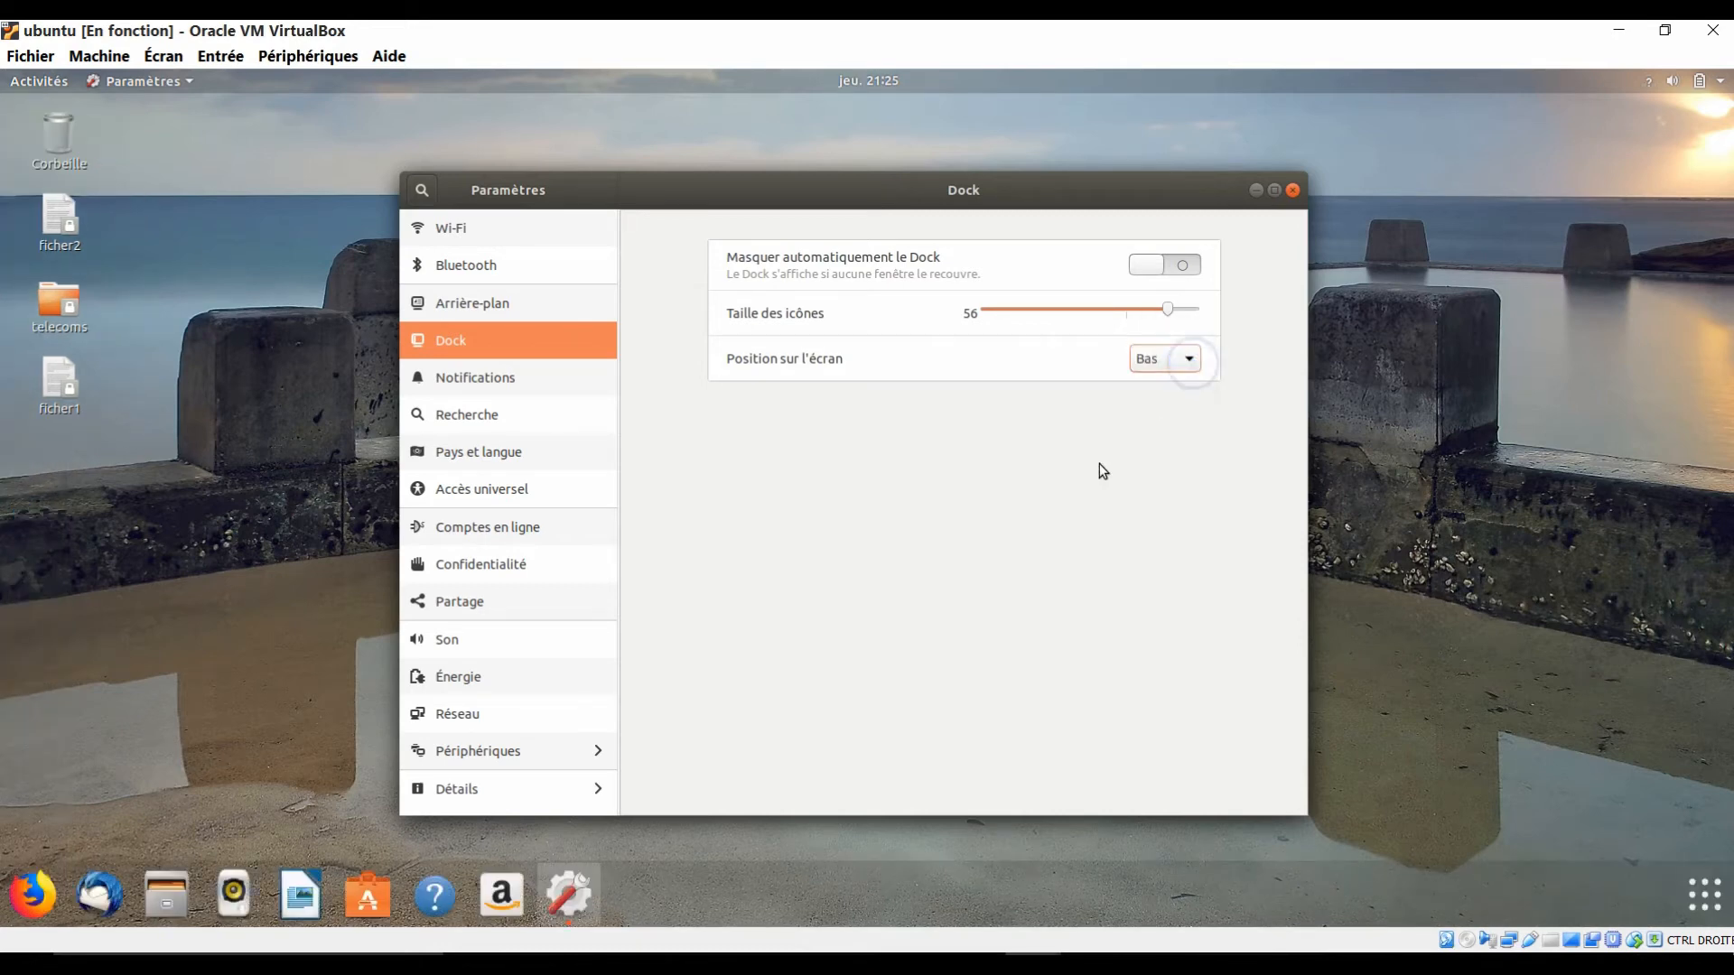
Try the Droite position for the Dock and return it to Bas.
{"action": "left_click", "coordinate": [1169, 362]}
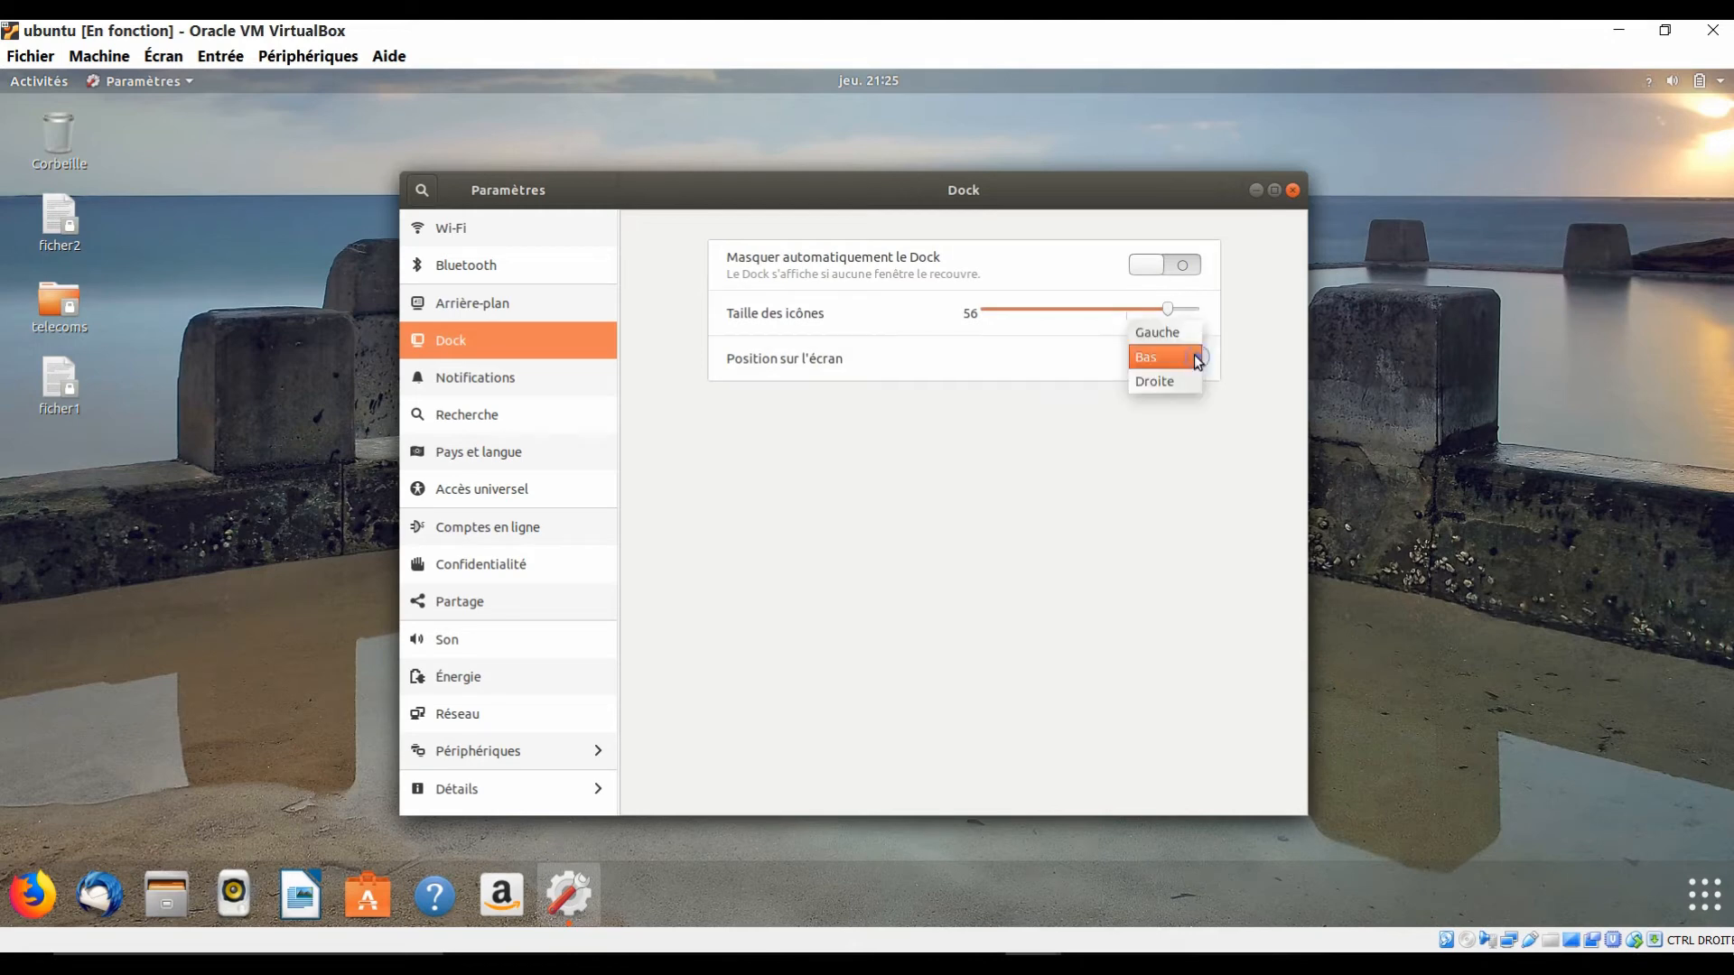
{"action": "left_click", "coordinate": [1189, 383]}
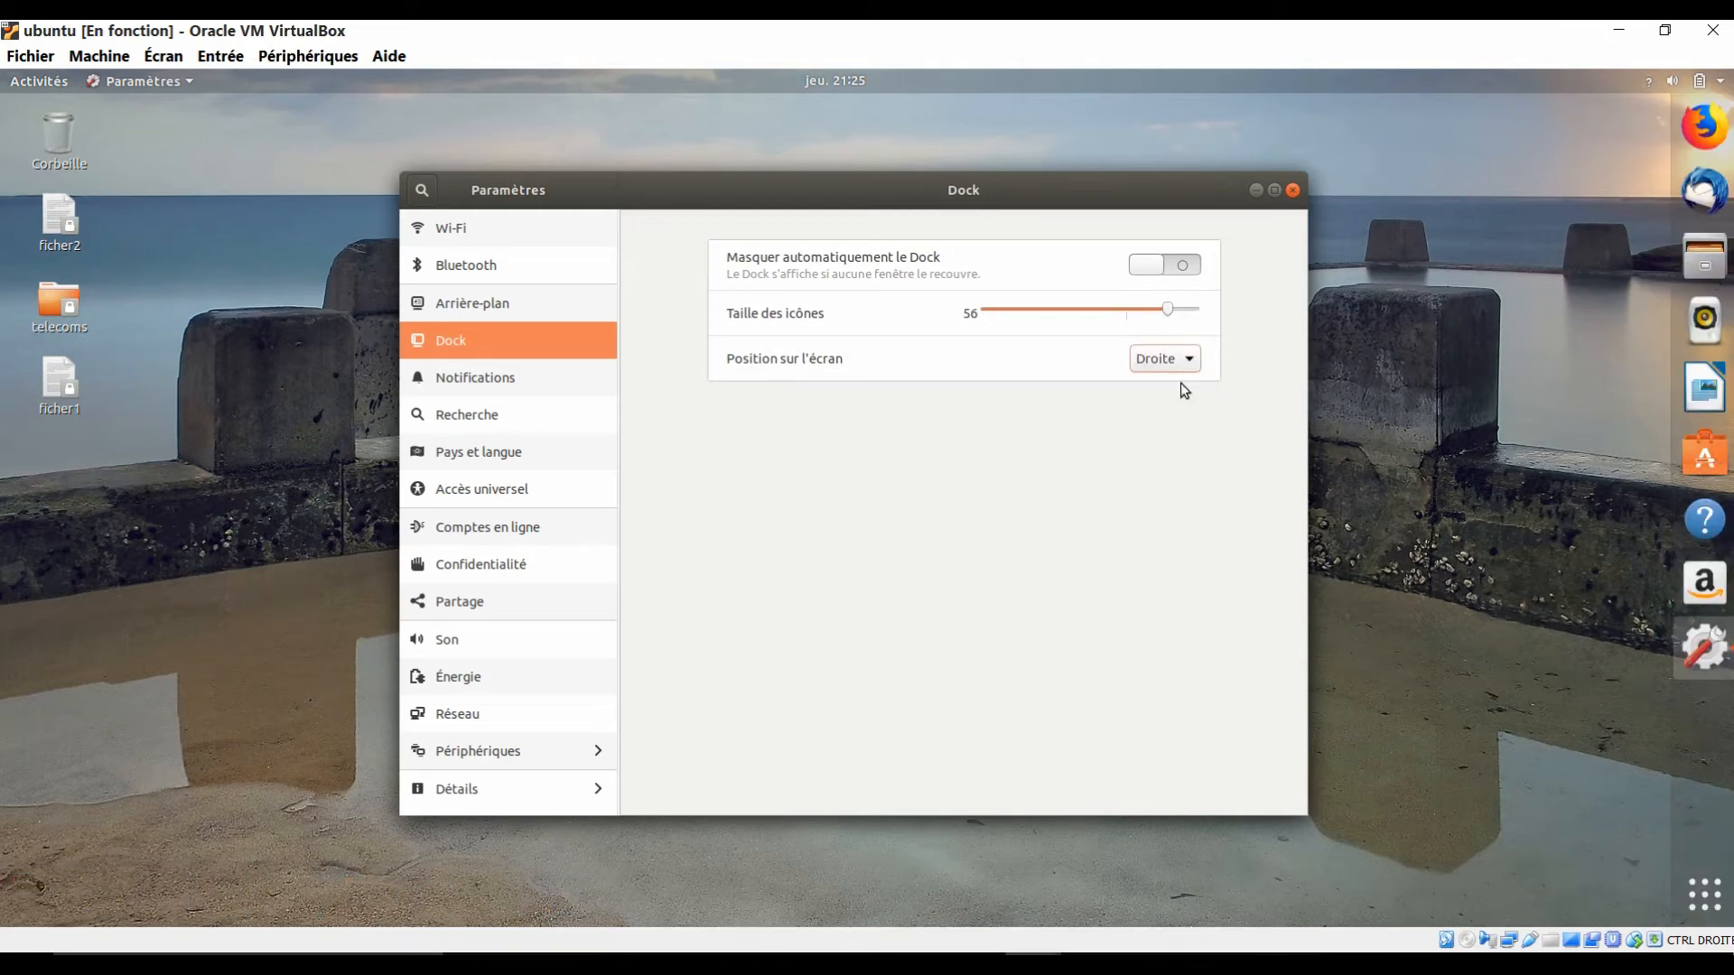
{"action": "left_click", "coordinate": [1174, 357]}
{"action": "left_click", "coordinate": [1167, 331]}
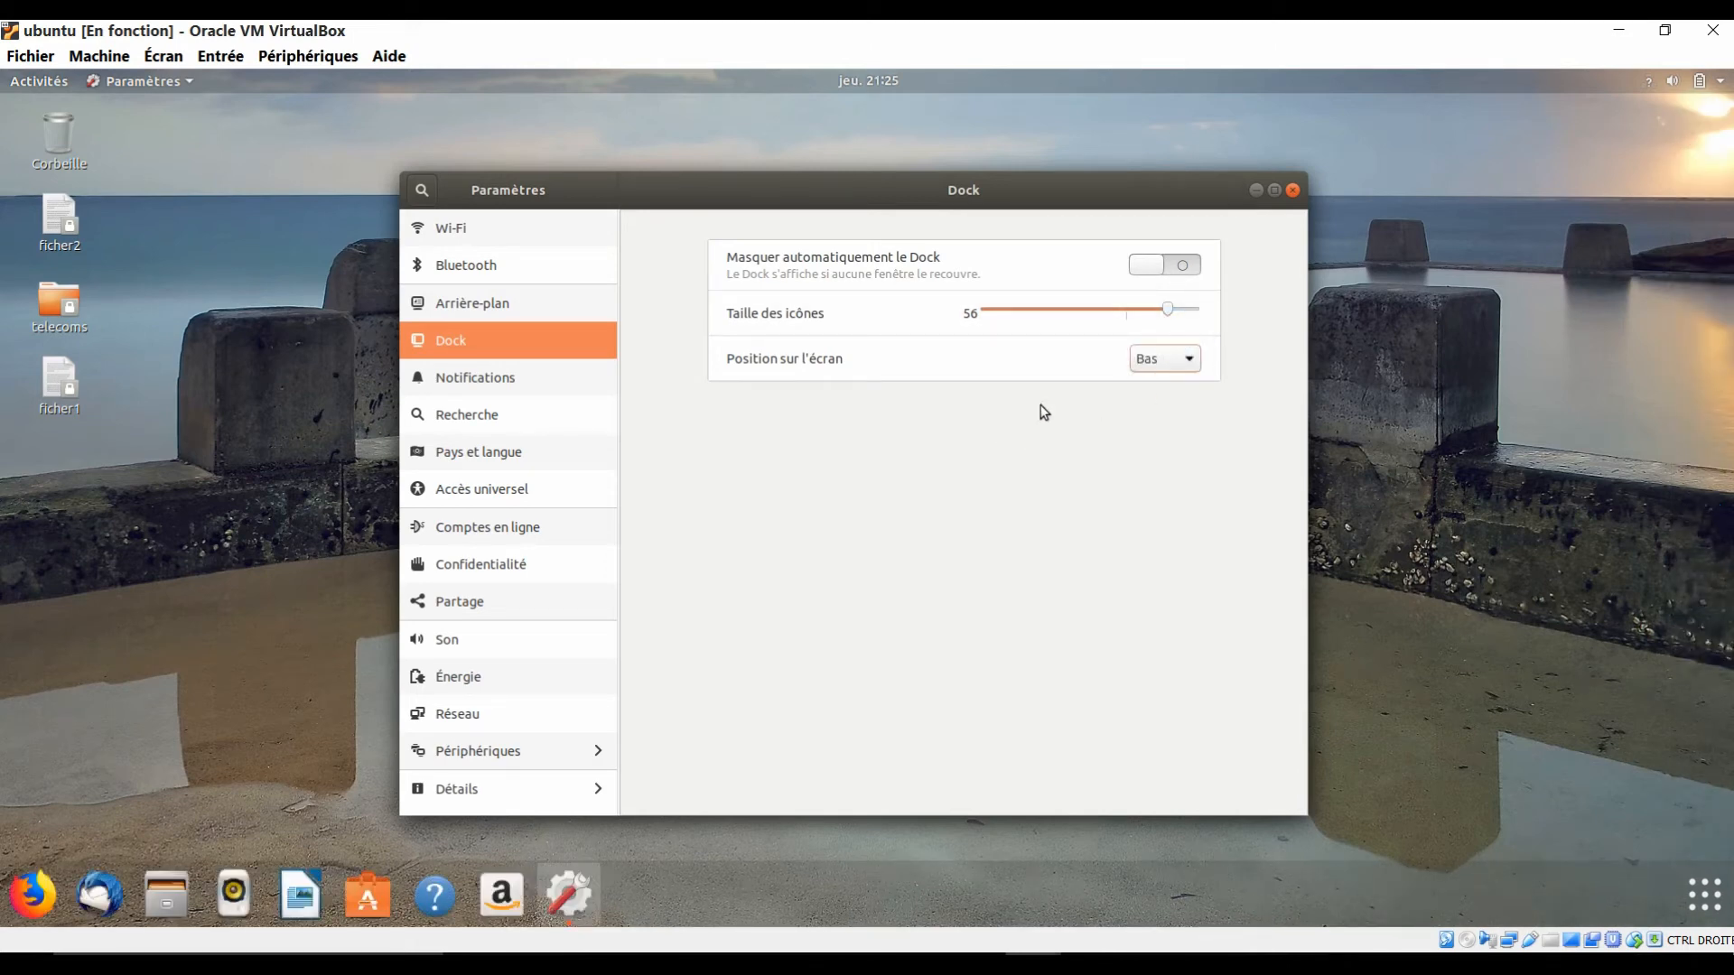
Set the Dock's icon size to 58 and switch its automatic hiding on and off again.
{"action": "mouse_move", "coordinate": [1165, 313]}
{"action": "left_mouse_down"}
{"action": "mouse_move", "coordinate": [1197, 315]}
{"action": "mouse_move", "coordinate": [1169, 321]}
{"action": "left_mouse_up"}
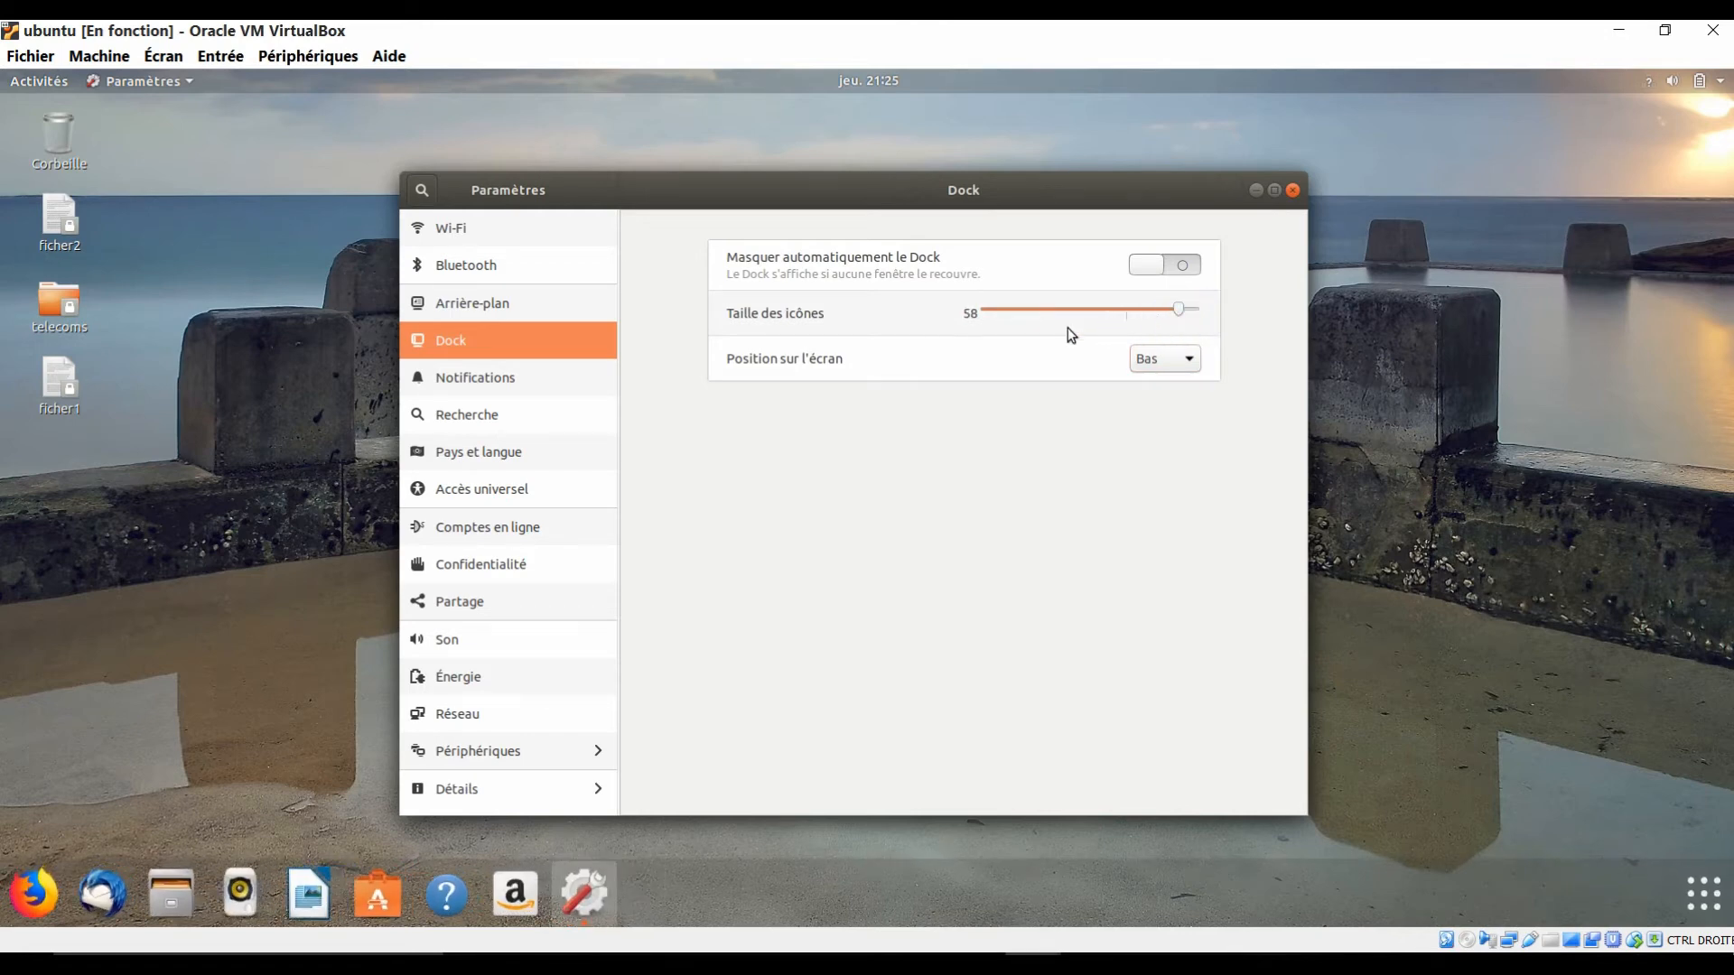
{"action": "left_click", "coordinate": [1189, 265]}
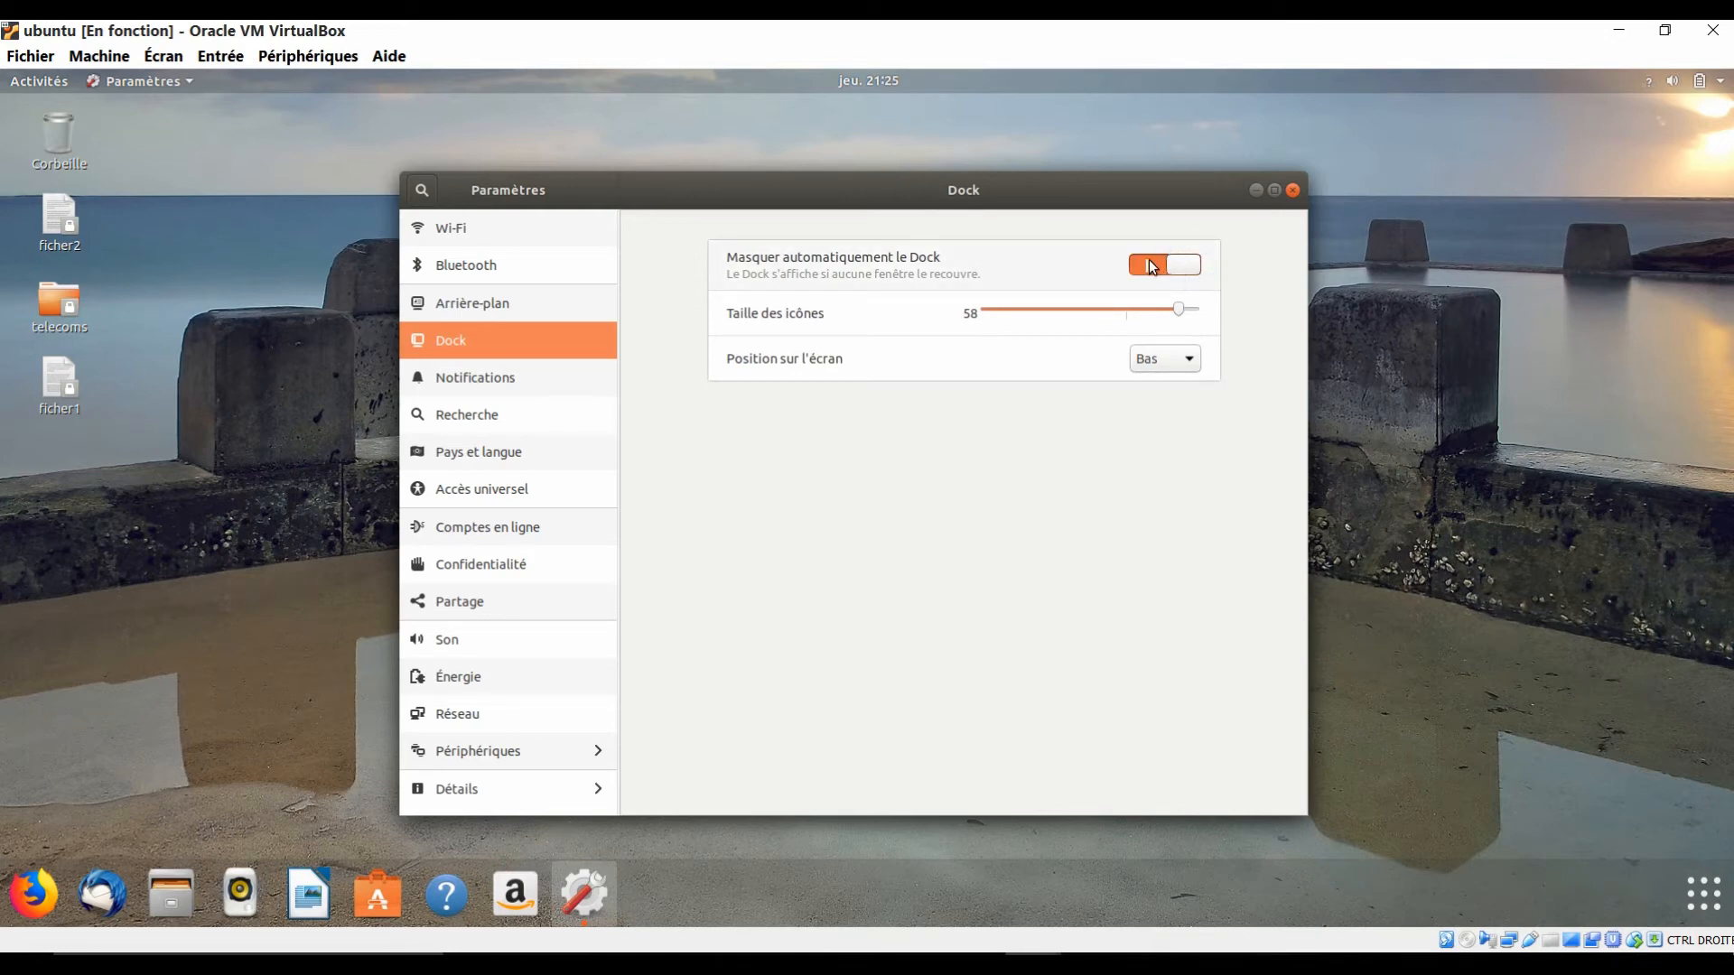
{"action": "left_click", "coordinate": [1151, 266]}
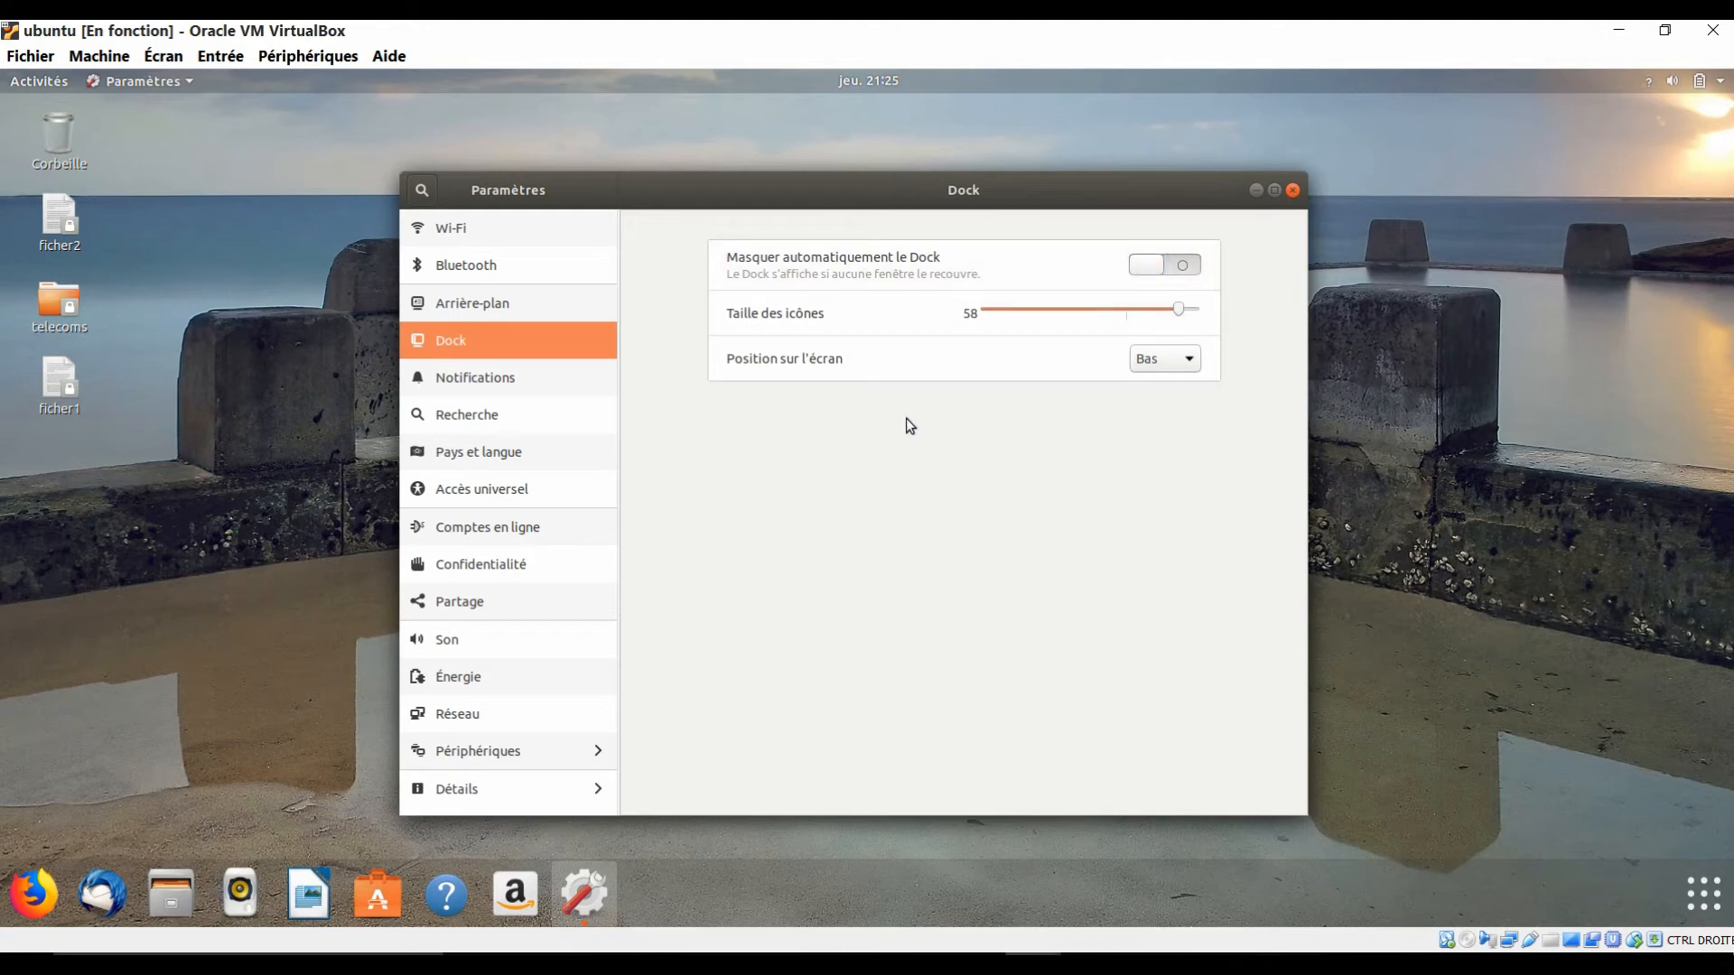
View the Notifications settings and the Tablette Wacom, Médias amovibles, Imprimantes and Clavier device settings, and close the settings window.
{"action": "left_click", "coordinate": [488, 376]}
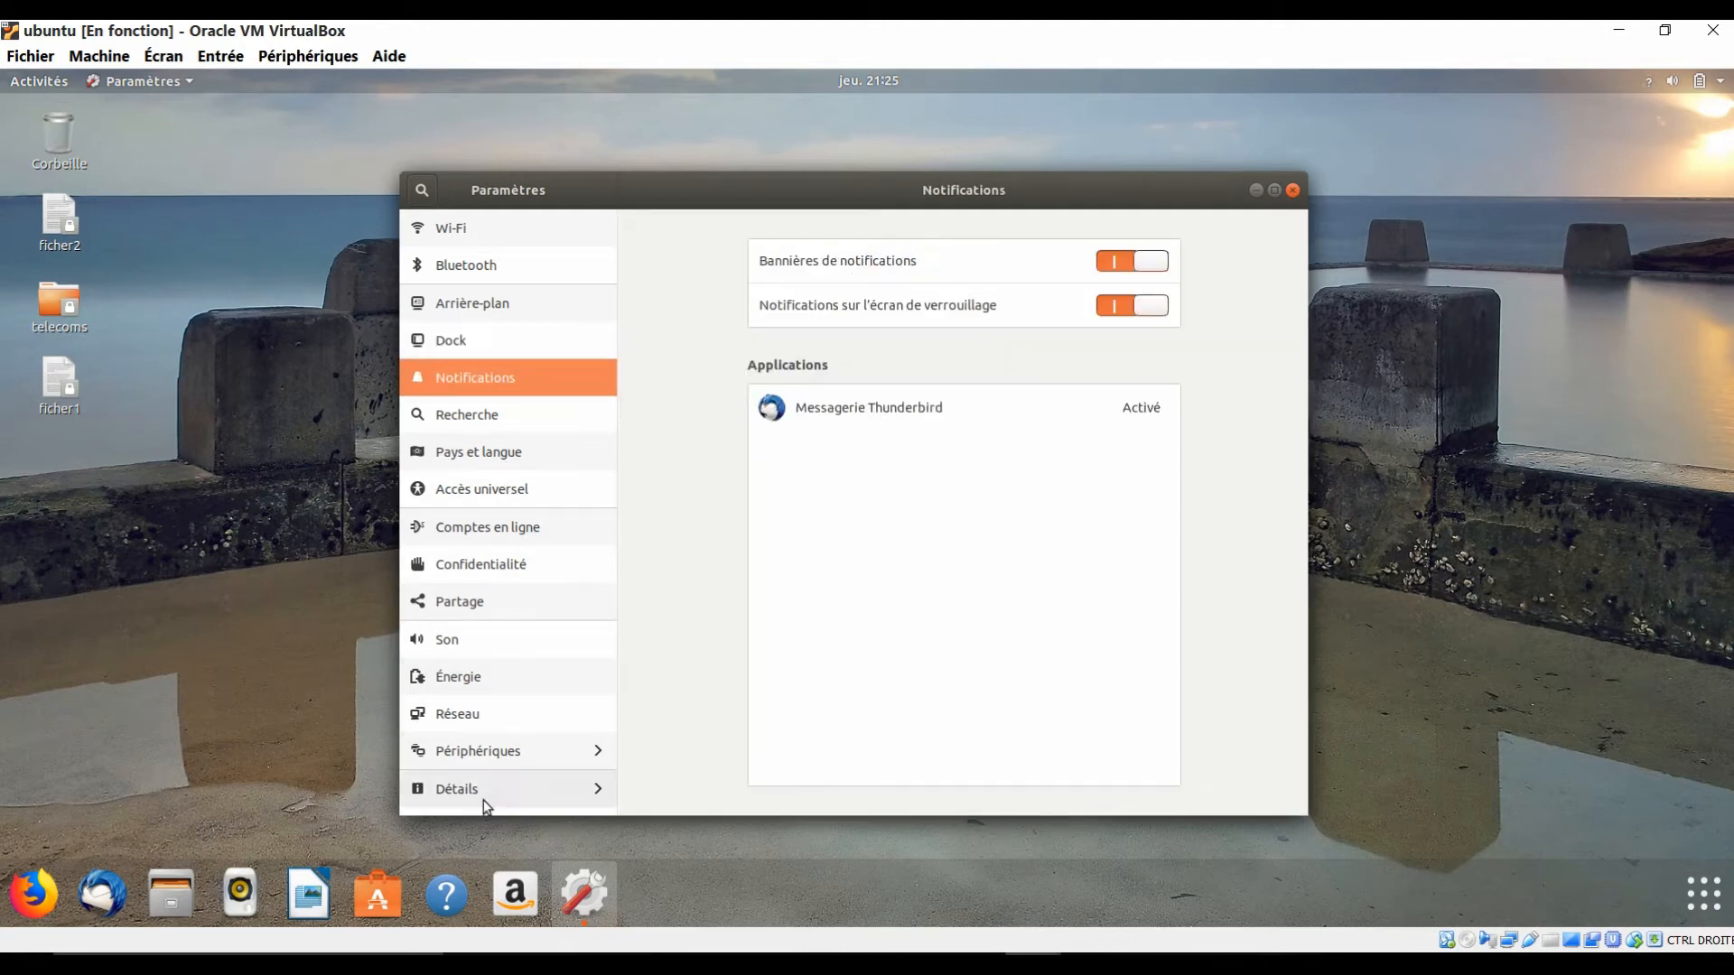
{"action": "left_click", "coordinate": [469, 755]}
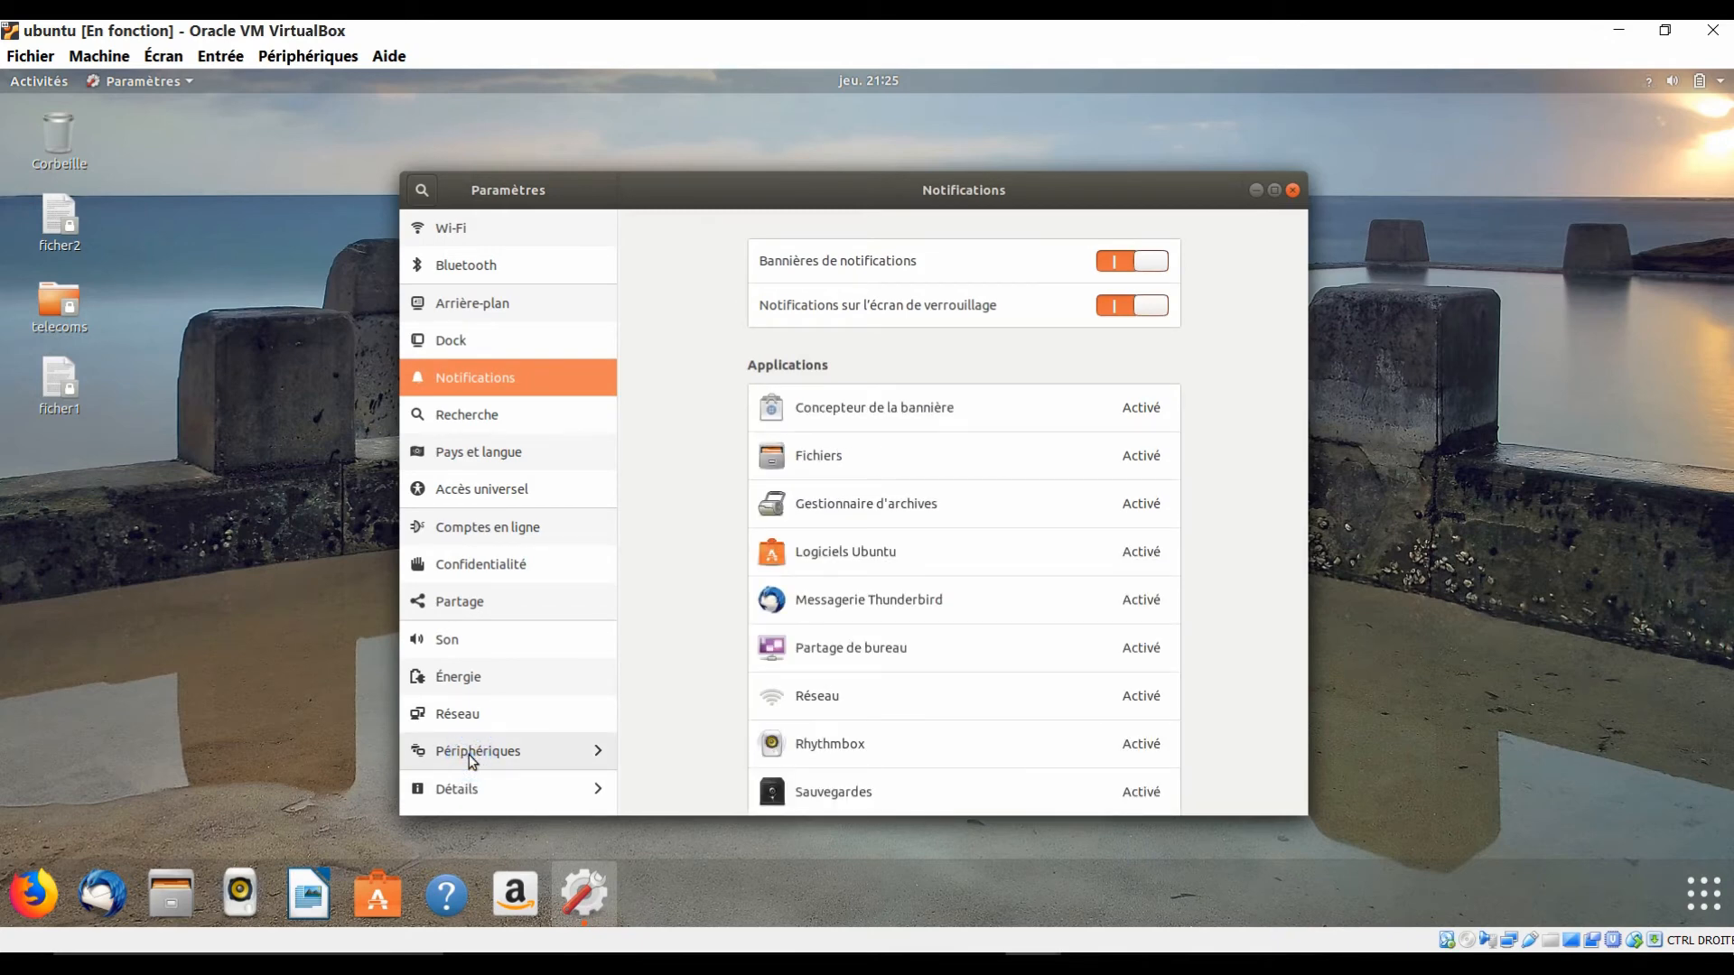
{"action": "left_click", "coordinate": [521, 459]}
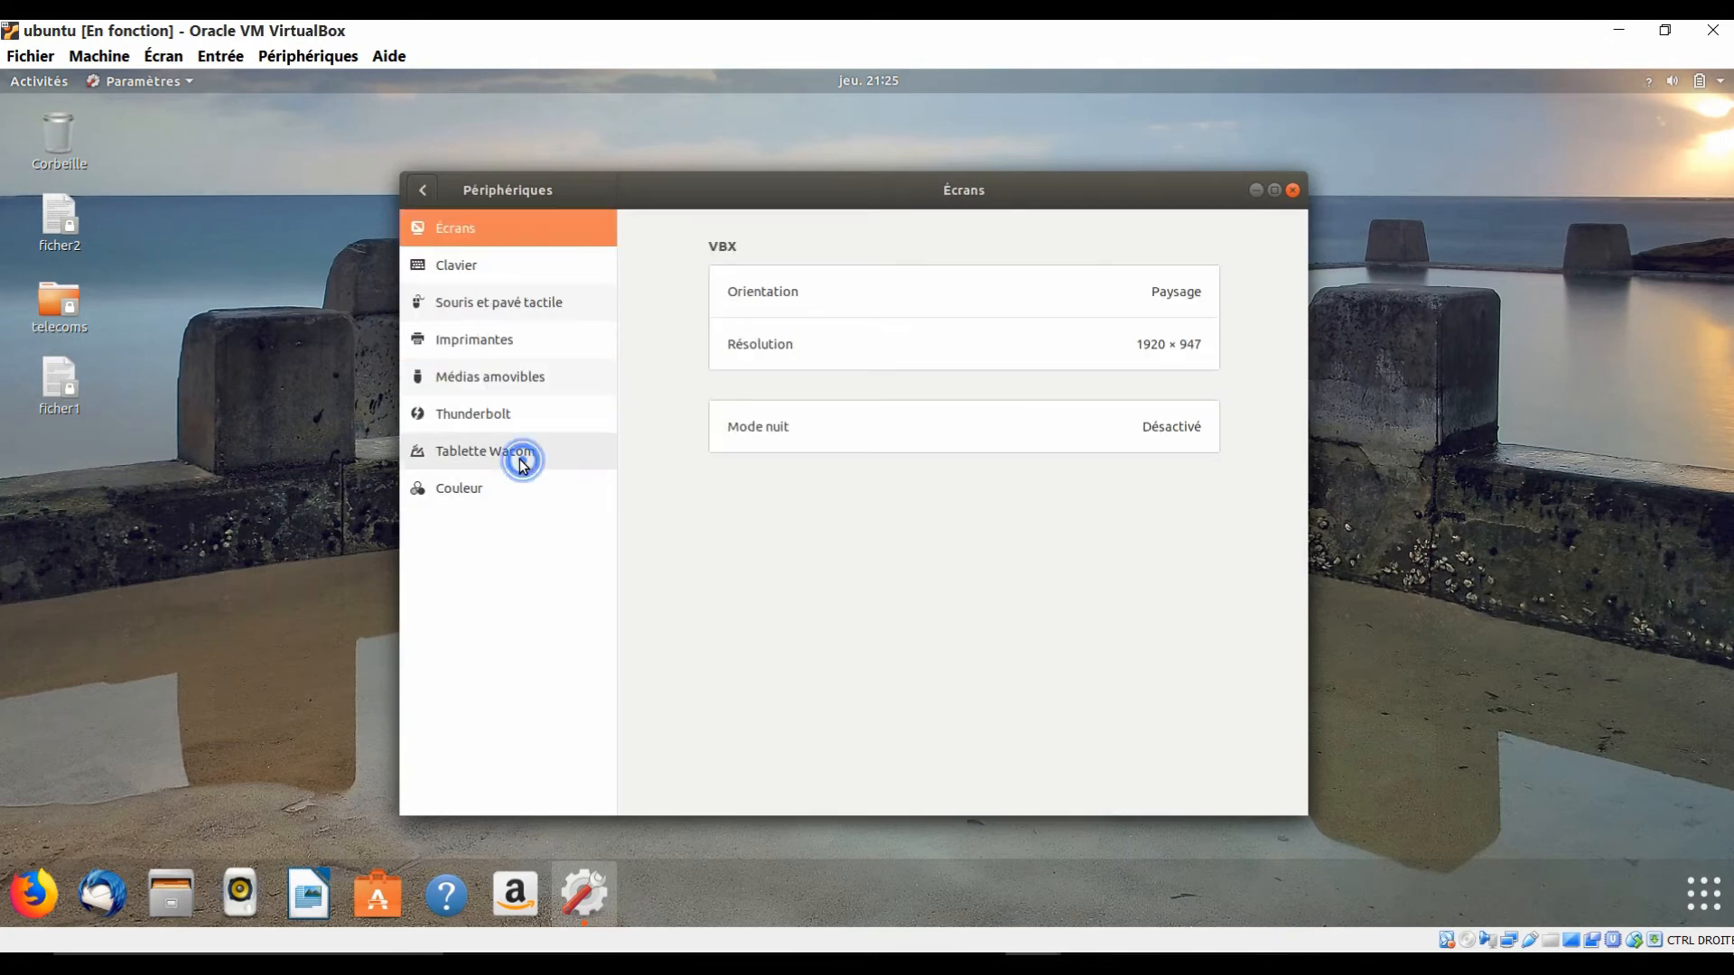
{"action": "left_click", "coordinate": [504, 385]}
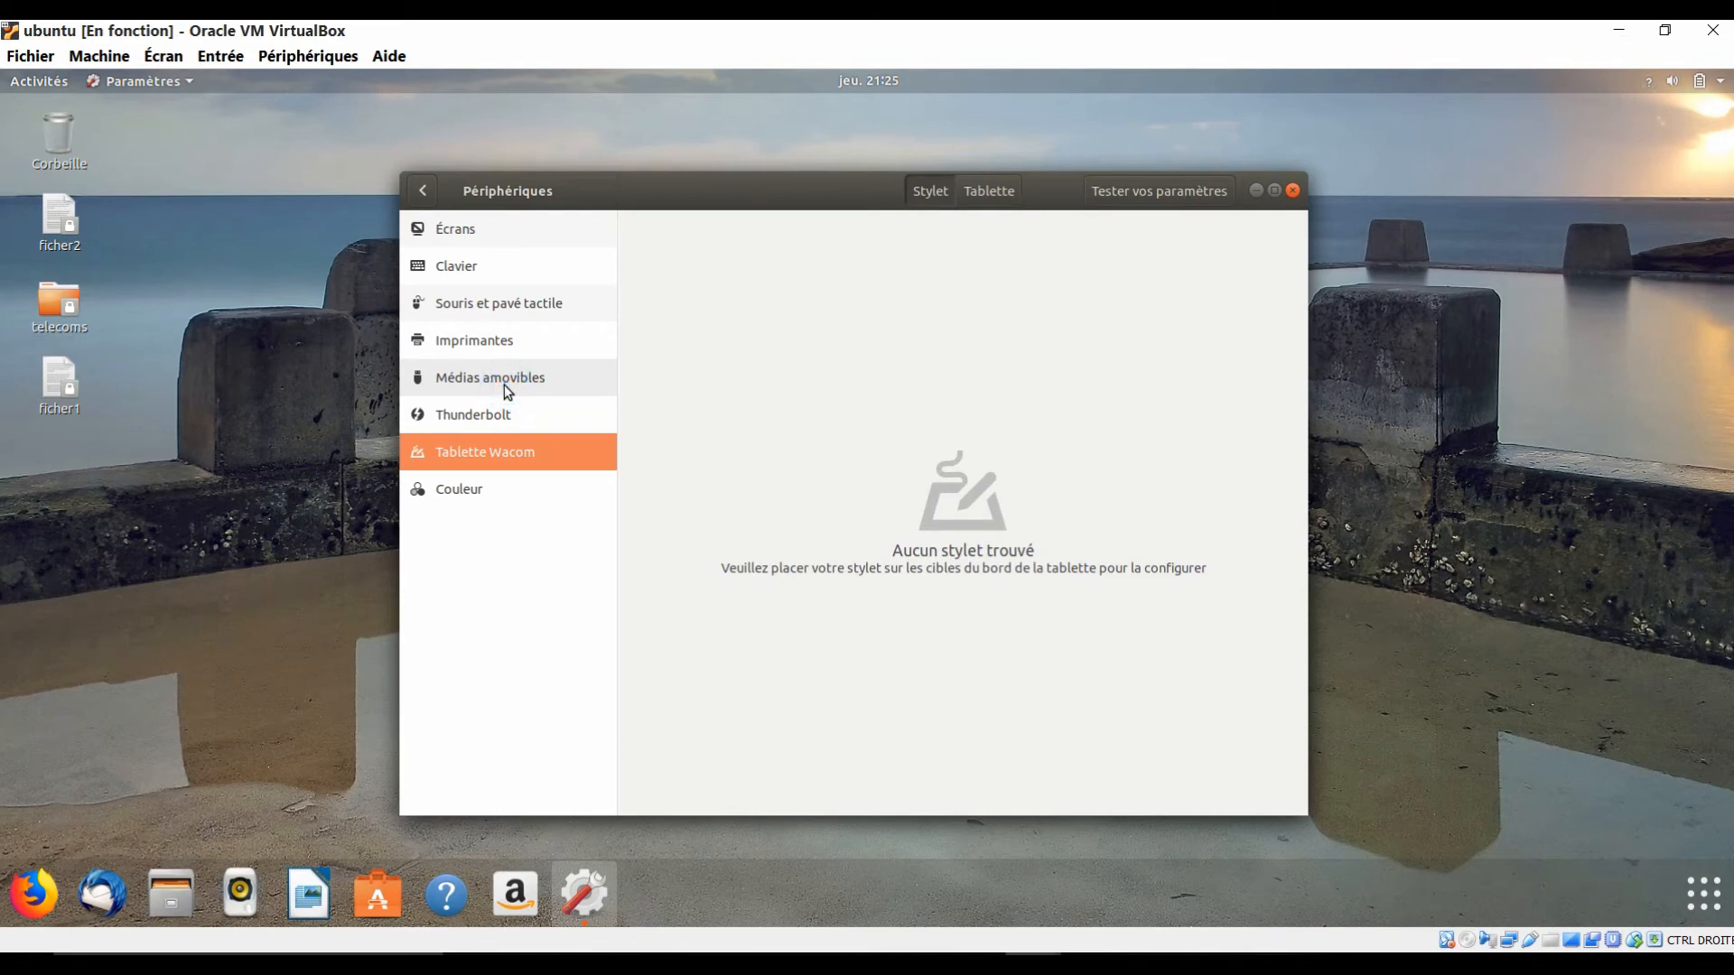
{"action": "left_click", "coordinate": [506, 341]}
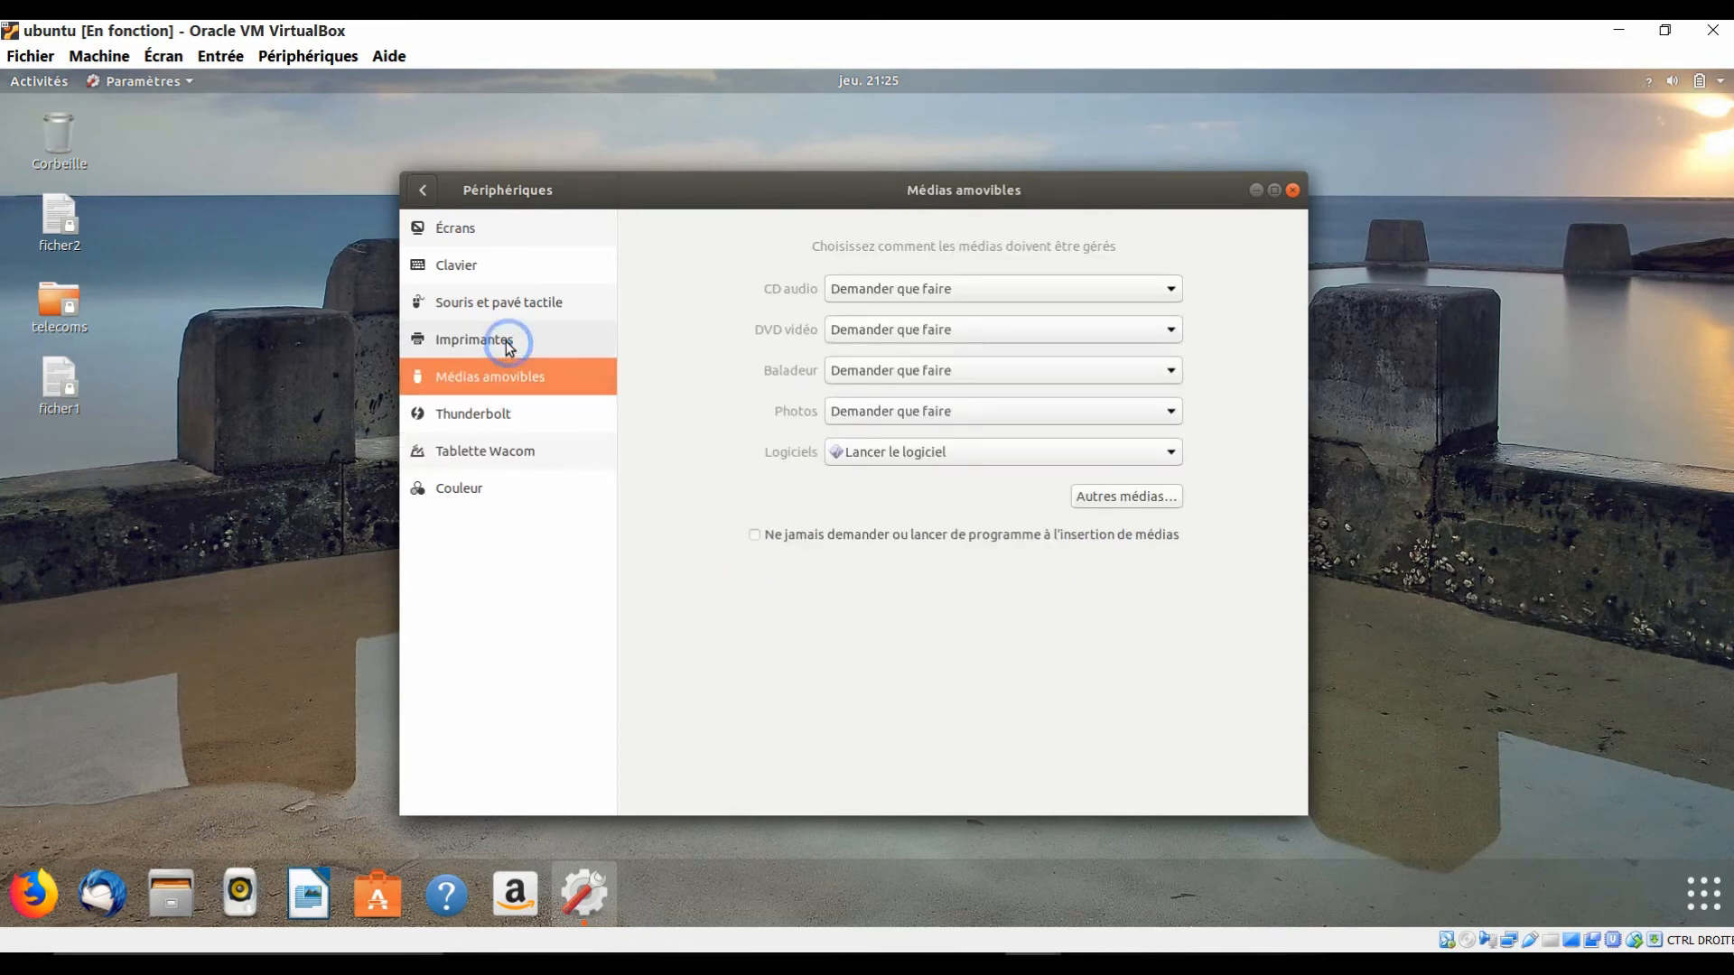
{"action": "left_click", "coordinate": [476, 267]}
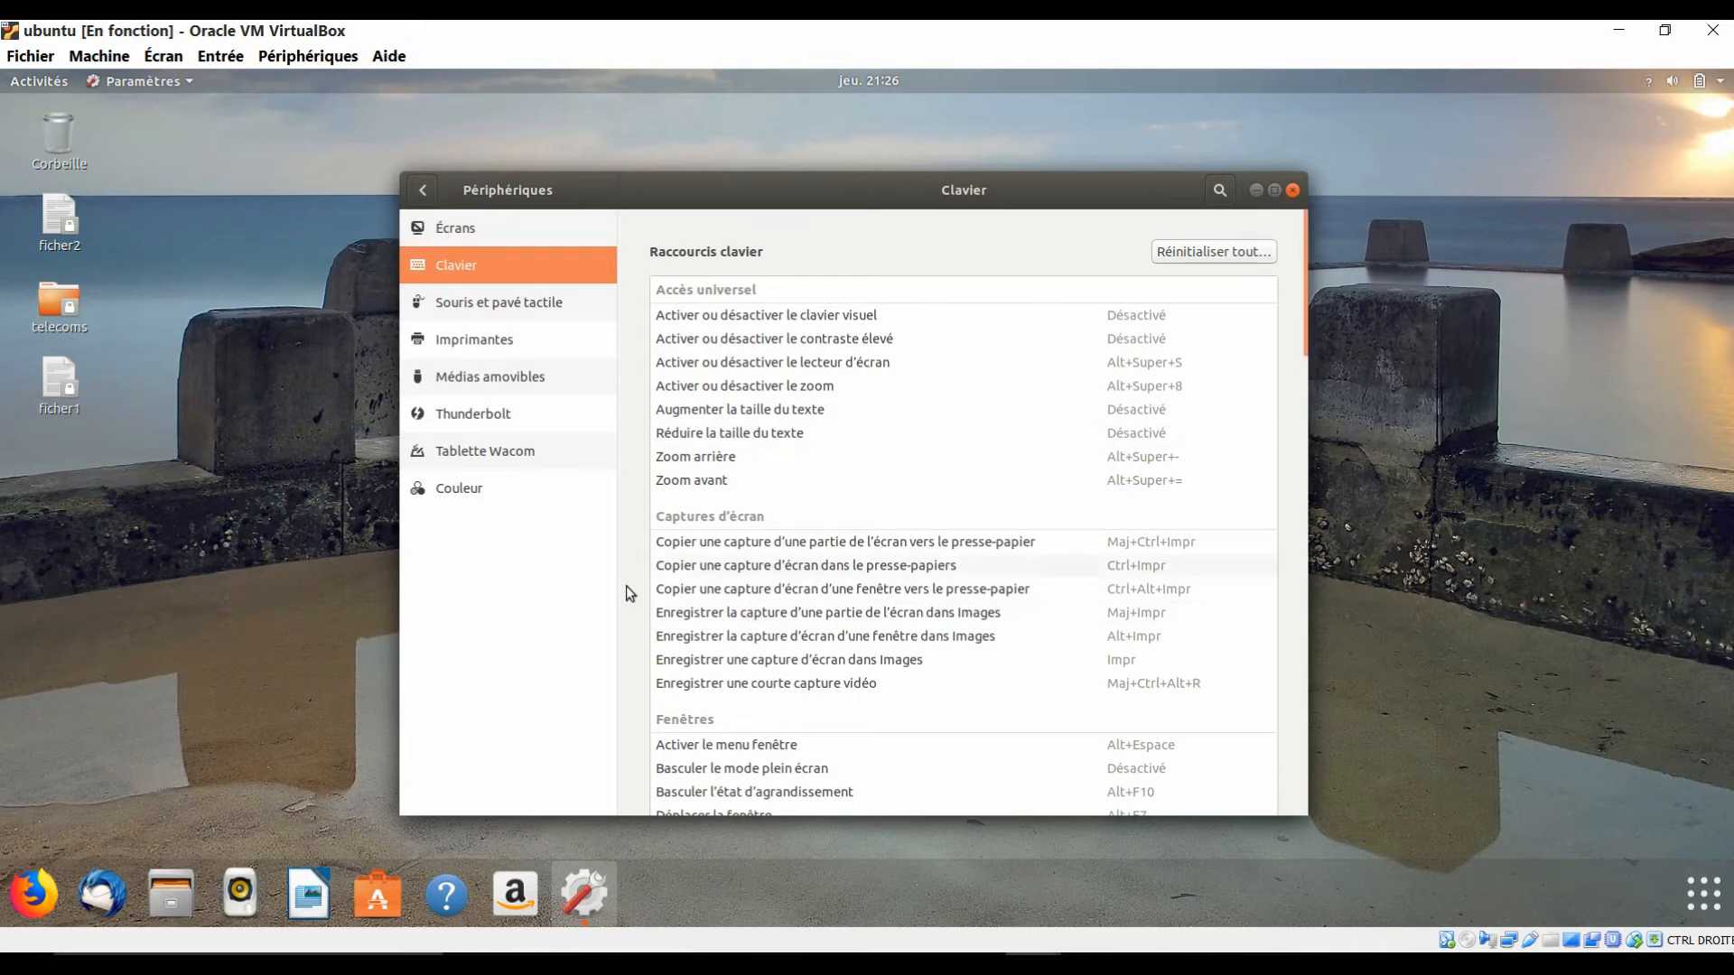
{"action": "left_click", "coordinate": [1293, 190]}
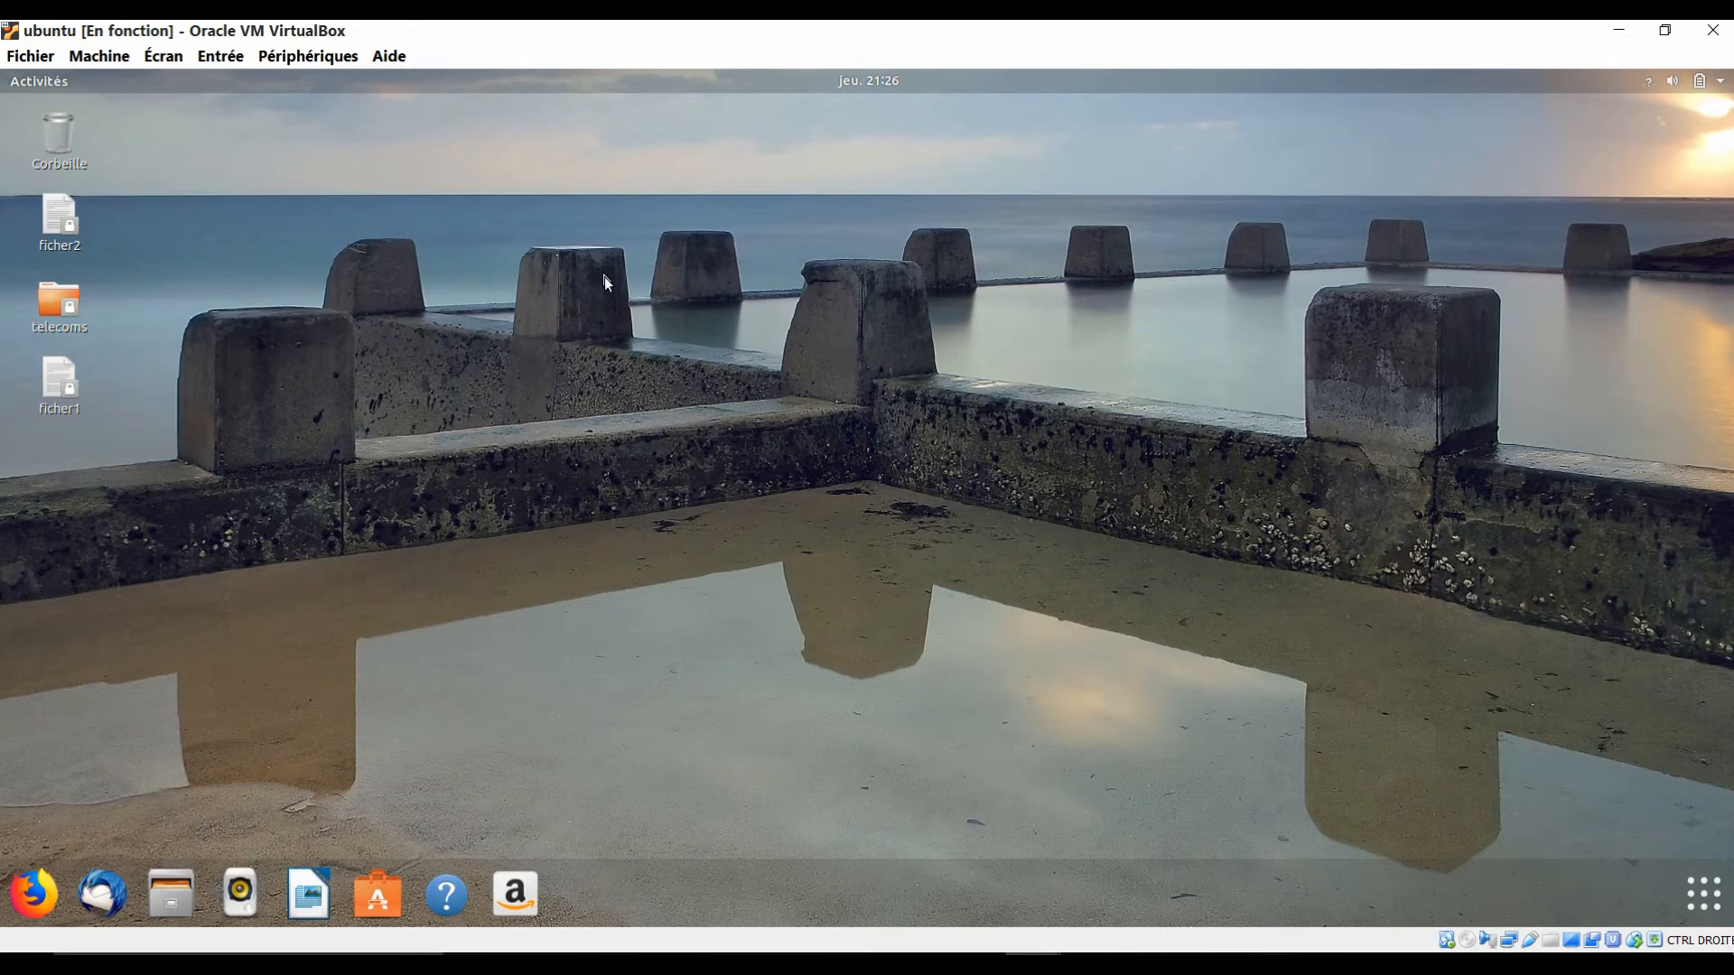
Search all applications for "ter" and launch Terminal.
{"action": "left_click", "coordinate": [1718, 912]}
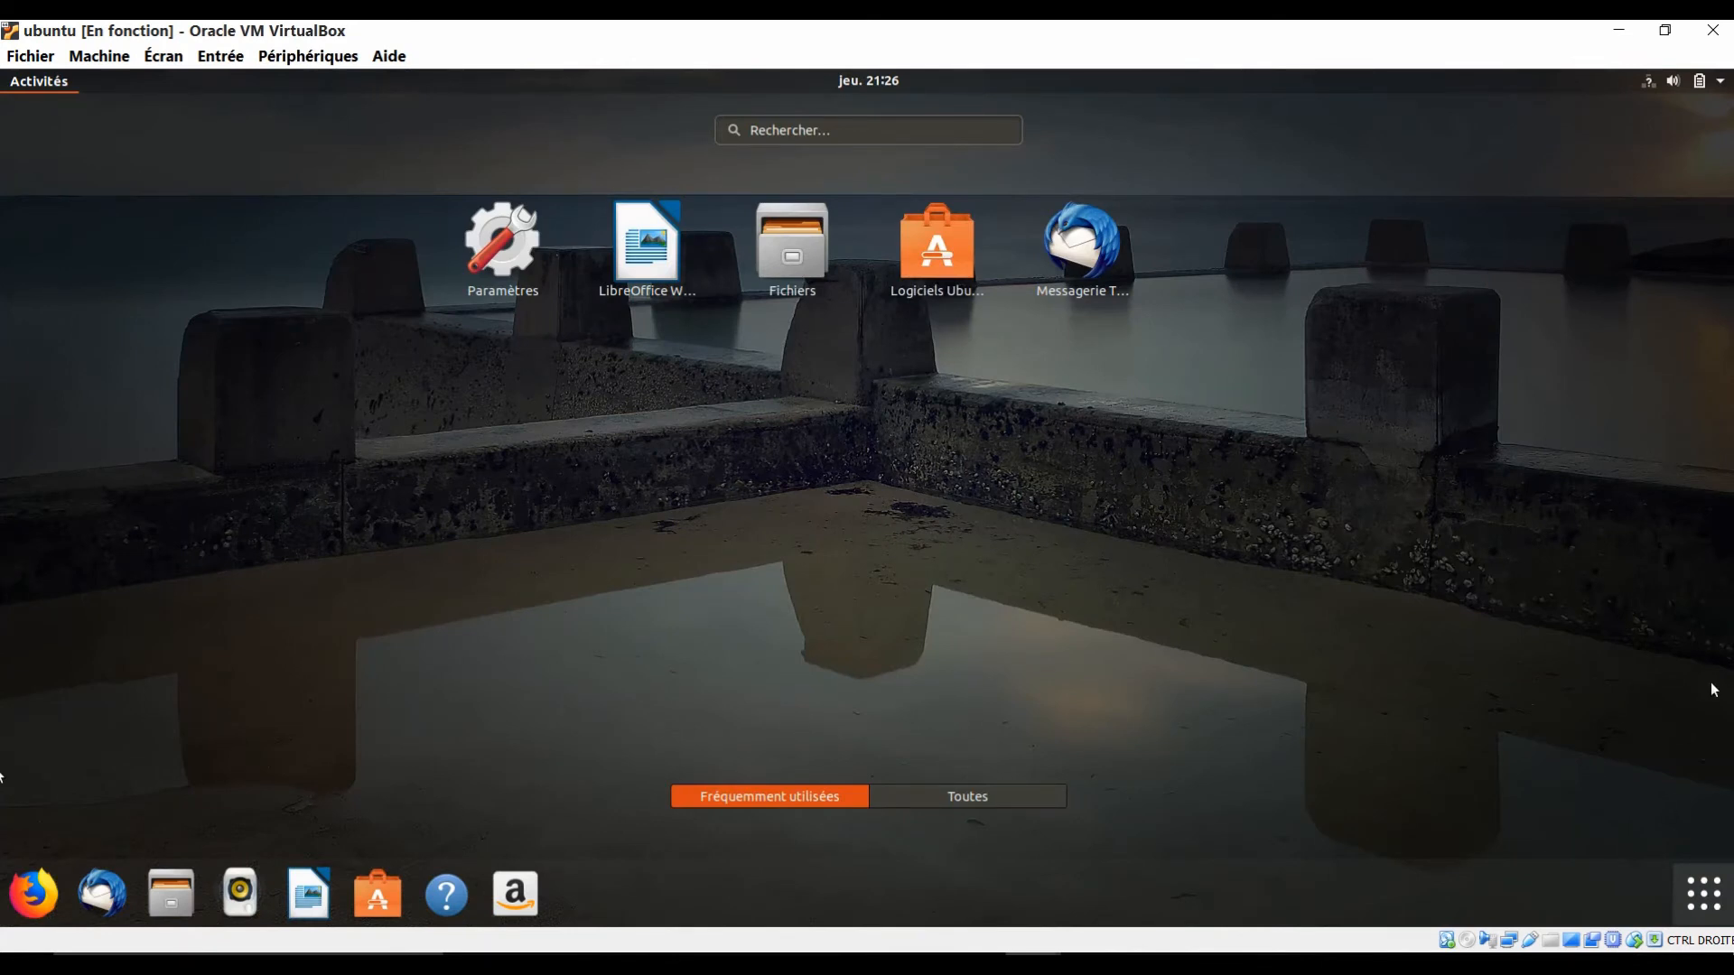
{"action": "left_click", "coordinate": [868, 131]}
{"action": "type", "text": "ter"}
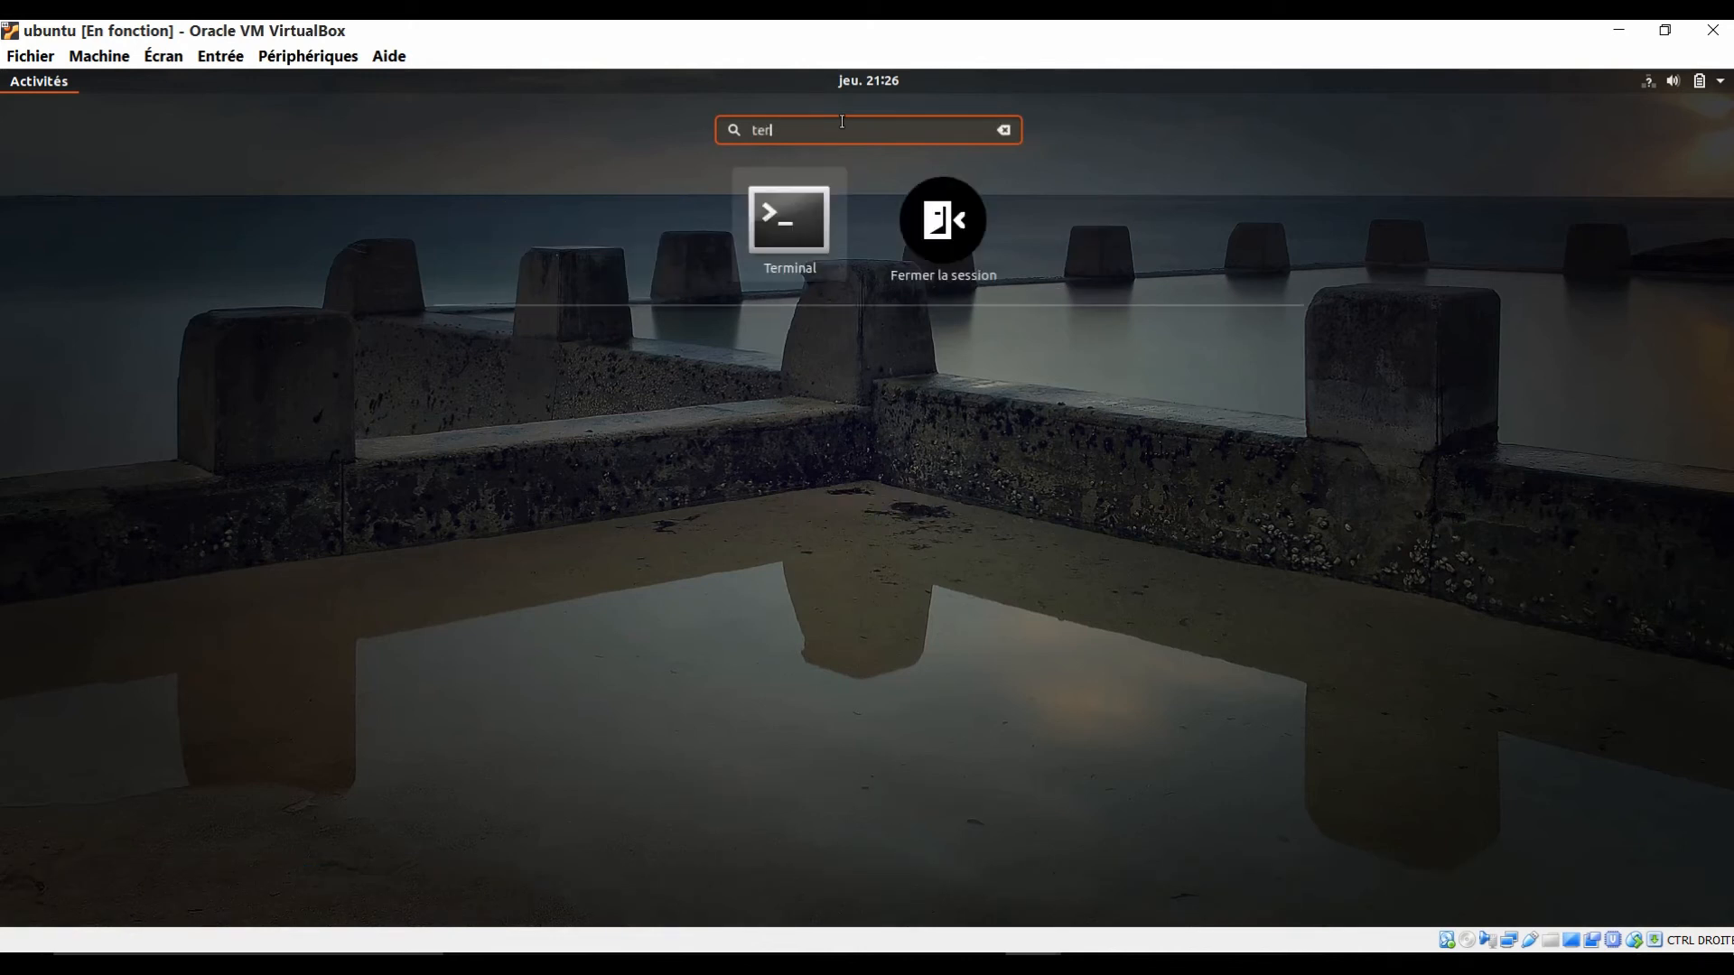
{"action": "left_click", "coordinate": [815, 219]}
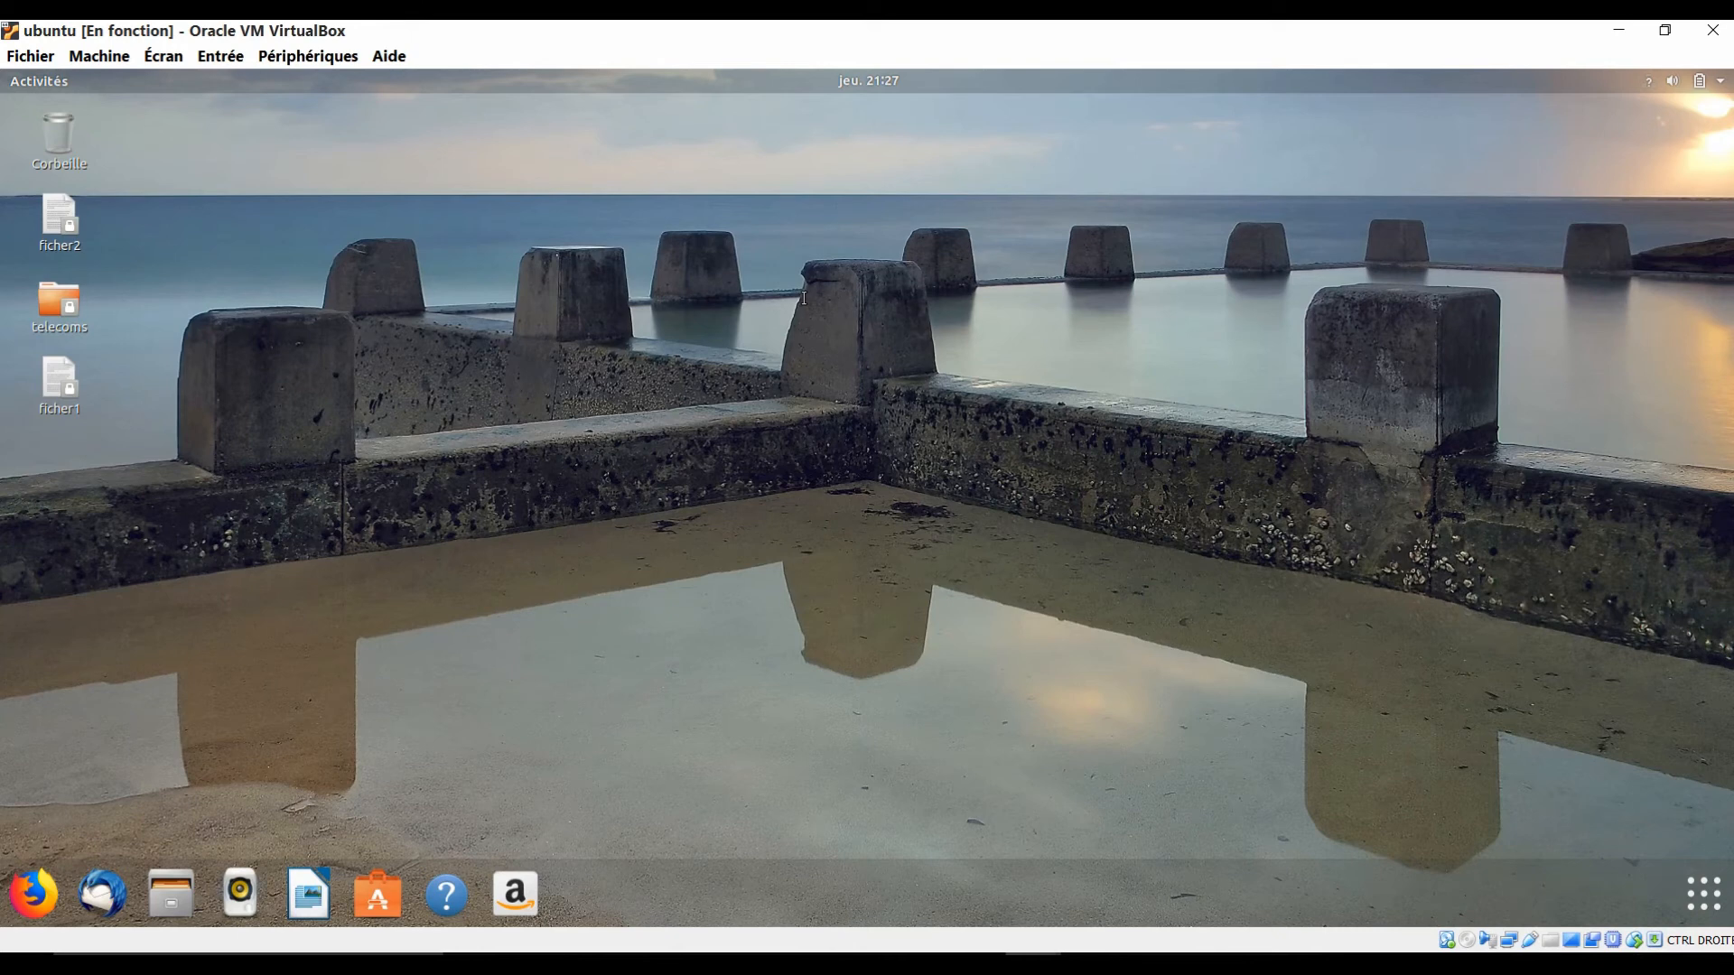
Open a new terminal window and move it closer to the centre of the desktop.
{"action": "key", "text": "ctrl+alt+t"}
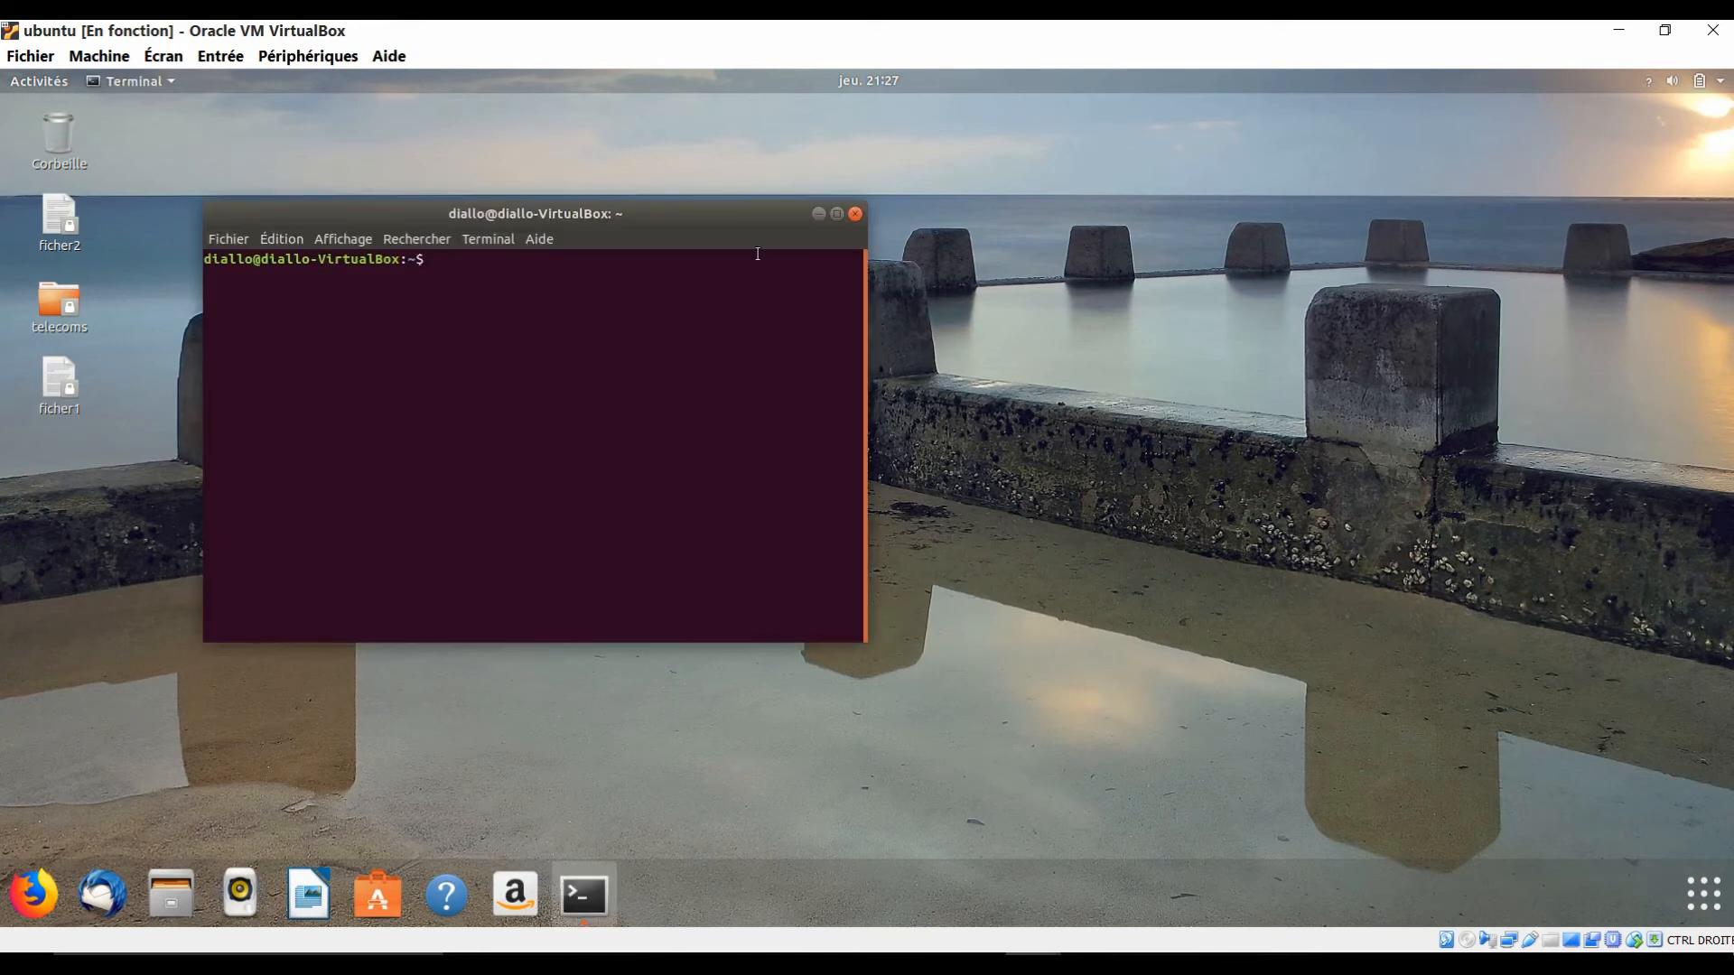
{"action": "left_click_drag", "start_coordinate": [610, 207], "coordinate": [707, 210]}
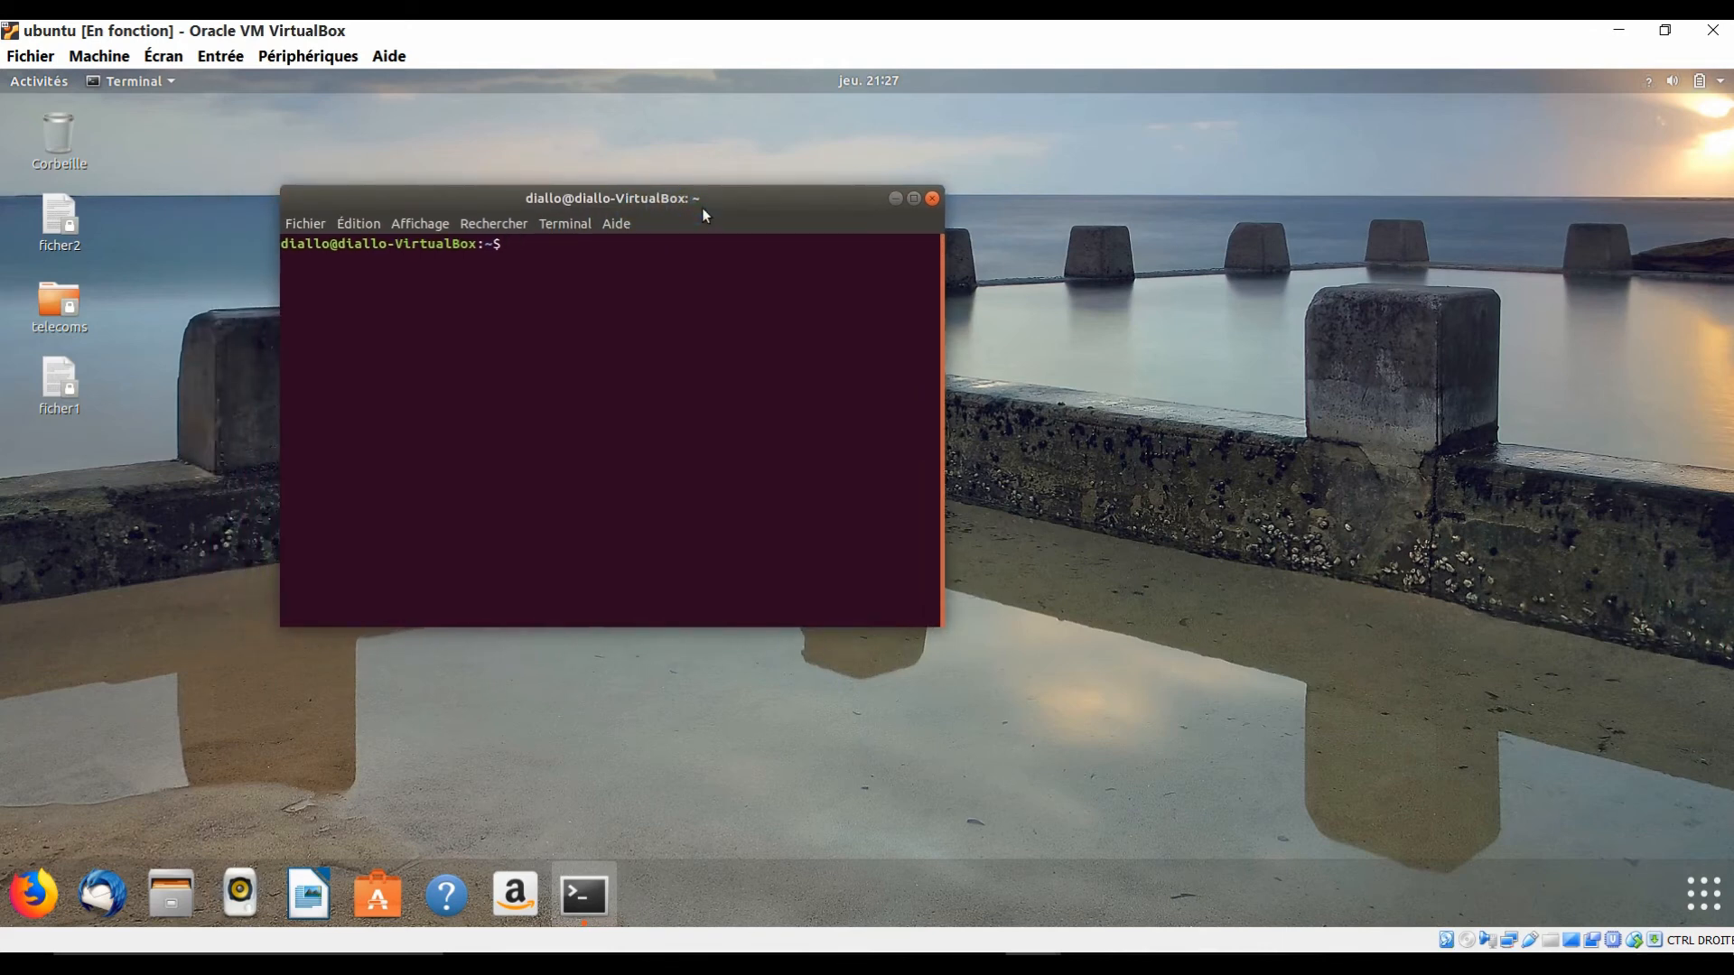
{"action": "type", "text": "sudo passwd root"}
{"action": "key", "text": "BackSpace"}
{"action": "key", "text": "BackSpace"}
{"action": "key", "text": "BackSpace"}
{"action": "key", "text": "BackSpace"}
{"action": "key", "text": "BackSpace"}
{"action": "key", "text": "BackSpace"}
{"action": "key", "text": "BackSpace"}
{"action": "key", "text": "BackSpace"}
{"action": "key", "text": "BackSpace"}
{"action": "key", "text": "BackSpace"}
{"action": "key", "text": "BackSpace"}
{"action": "key", "text": "BackSpace"}
{"action": "key", "text": "BackSpace"}
{"action": "key", "text": "BackSpace"}
{"action": "key", "text": "BackSpace"}
{"action": "key", "text": "BackSpace"}
{"action": "key", "text": "BackSpace"}
Switch to the root account with su - in the terminal, entering the root password.
{"action": "type", "text": "su -"}
{"action": "key", "text": "Return"}
{"action": "key", "text": "Return"}
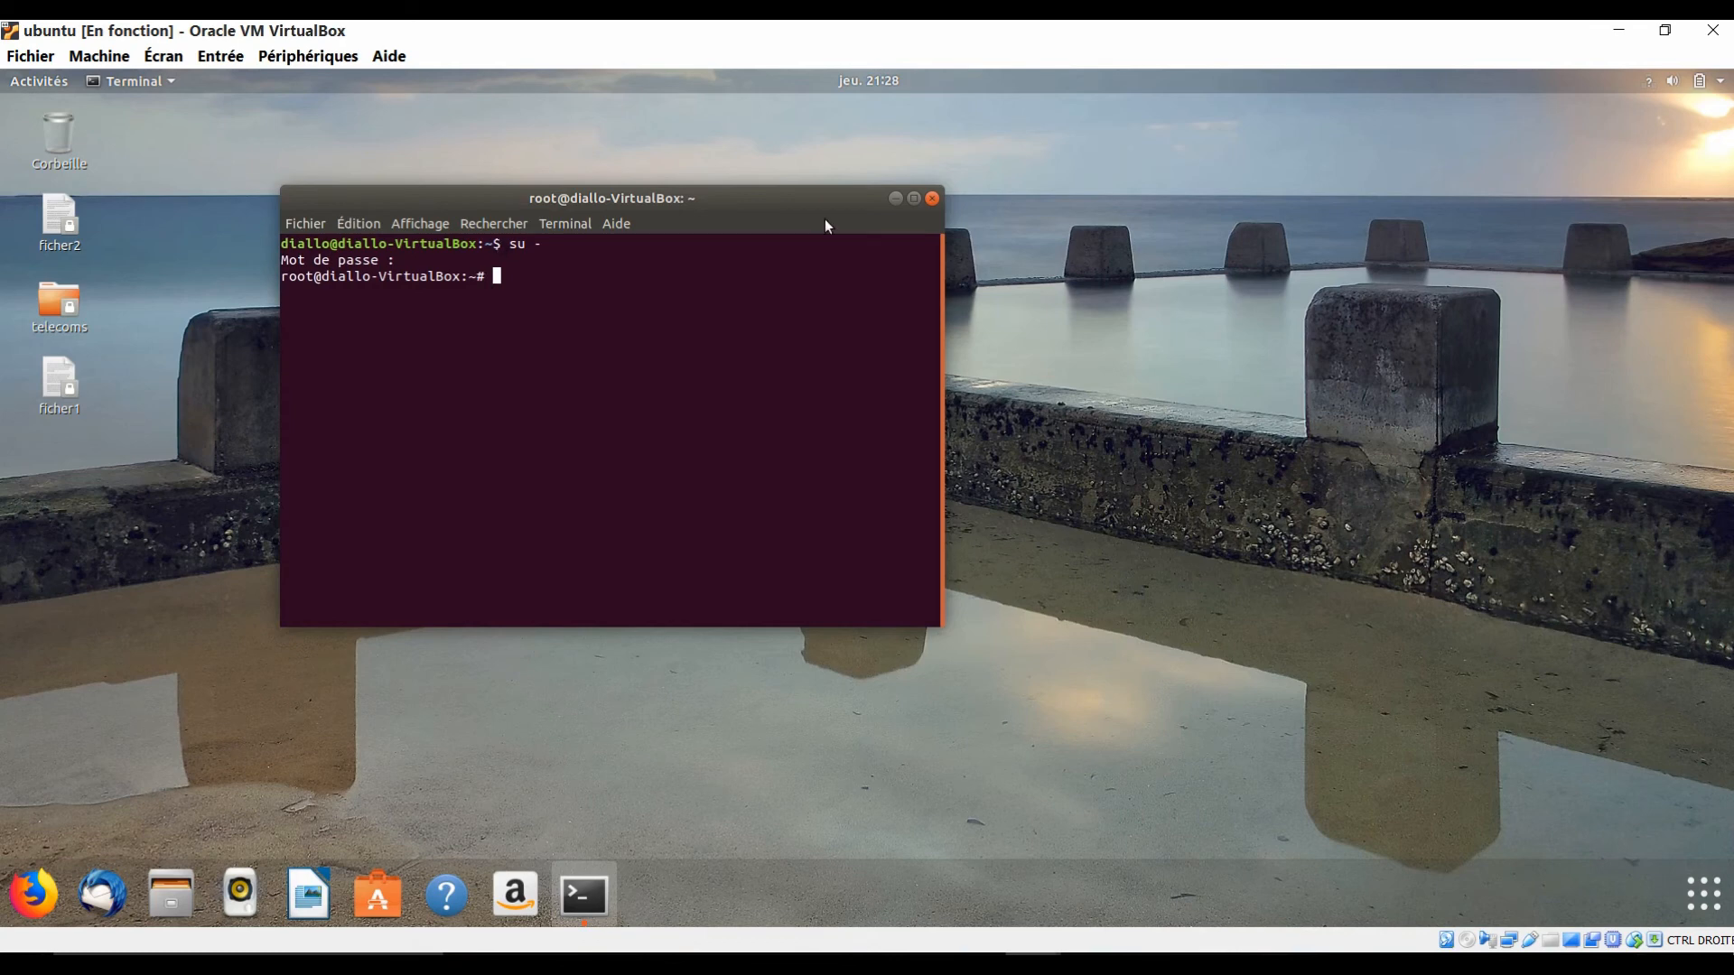
Look at the system status menu and close it, and shift the terminal window a little further towards the centre of the desktop.
{"action": "left_click", "coordinate": [1707, 80]}
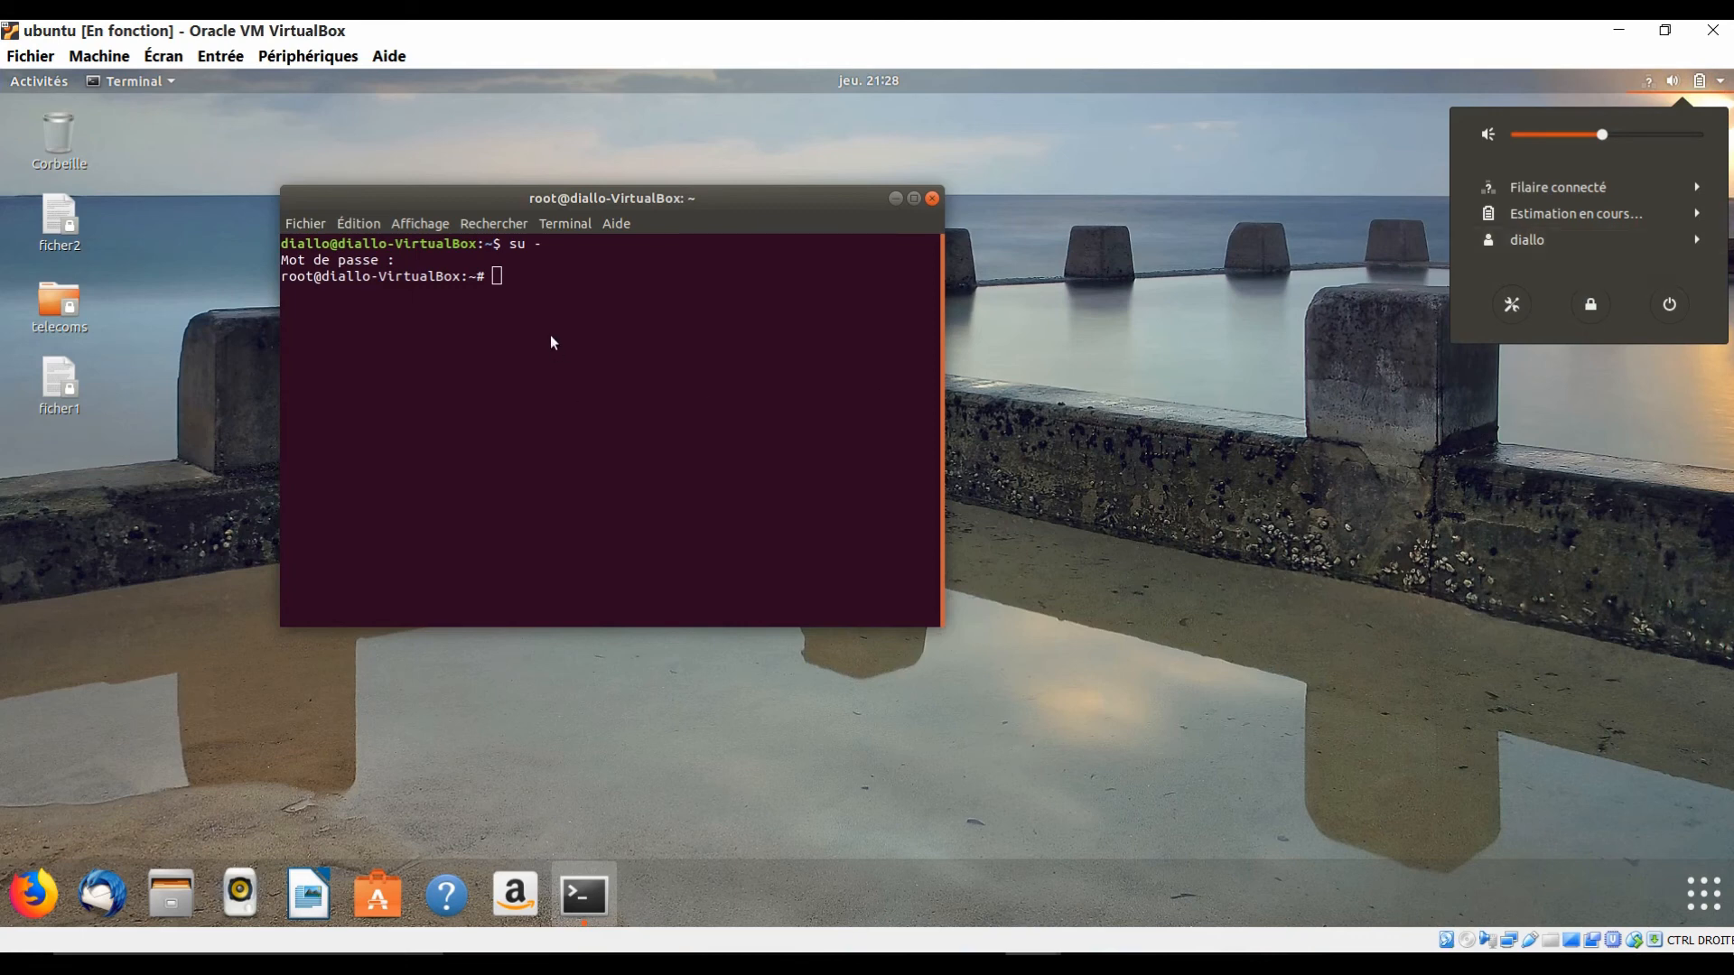
{"action": "left_click", "coordinate": [596, 203]}
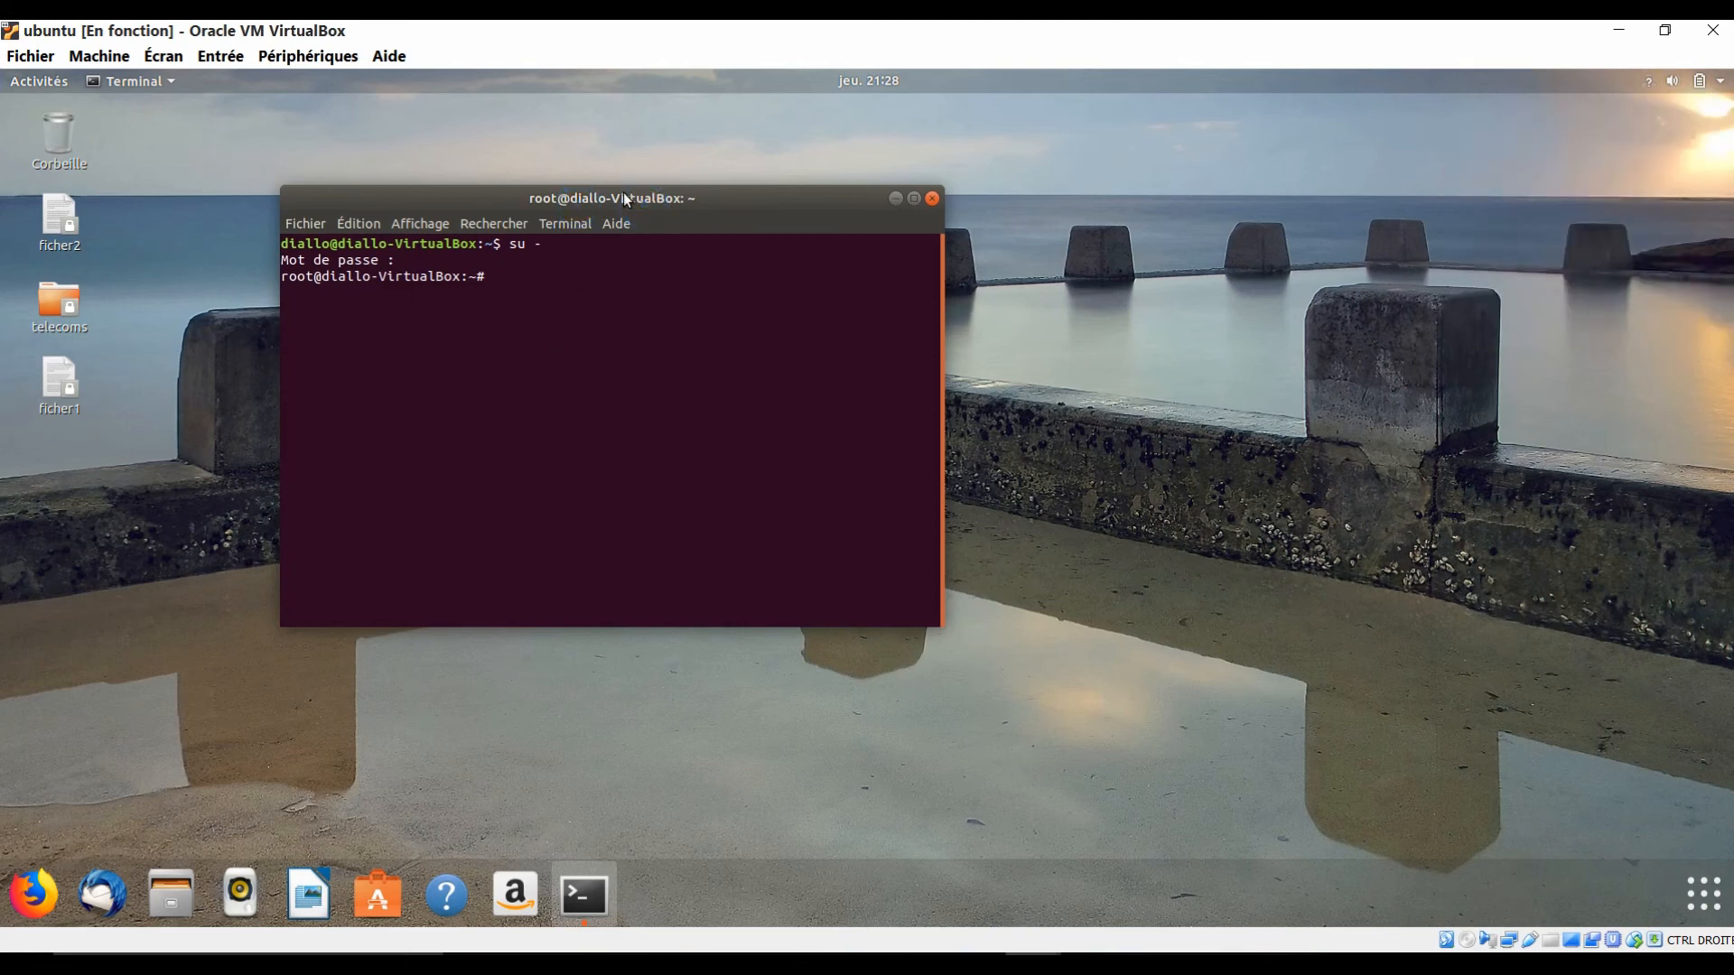
{"action": "left_click_drag", "start_coordinate": [623, 193], "coordinate": [702, 187]}
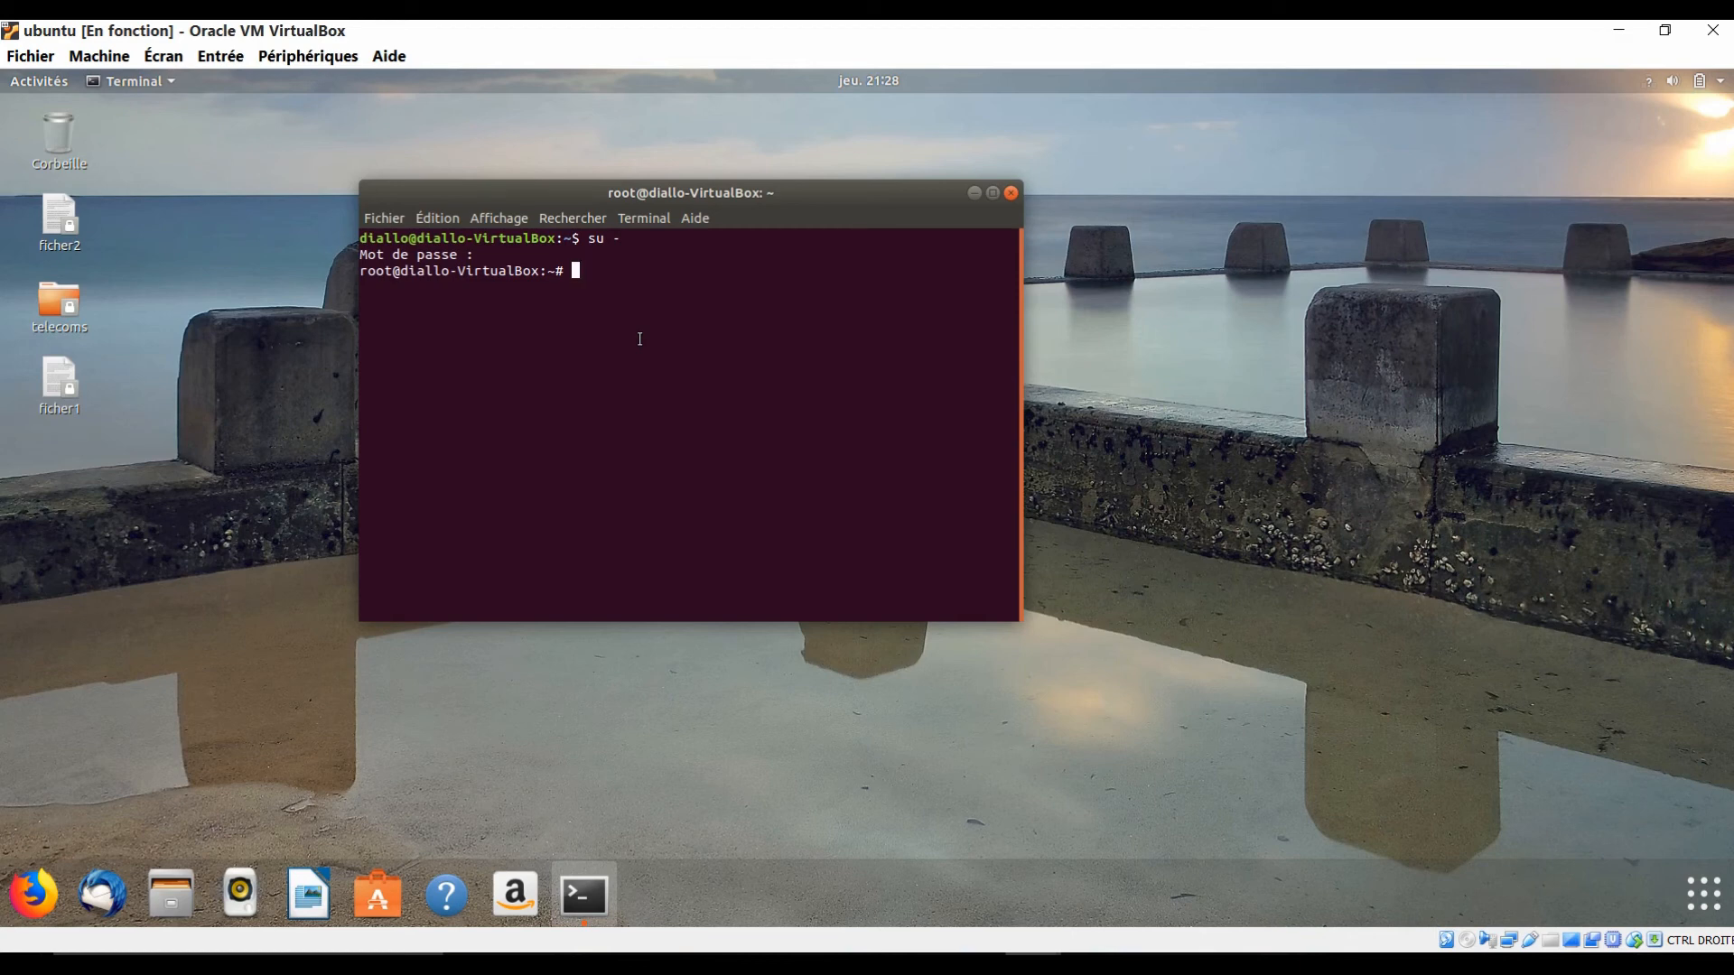
Leave the root session with exit and switch to root again with su -, entering the root password.
{"action": "type", "text": "exit"}
{"action": "key", "text": "Return"}
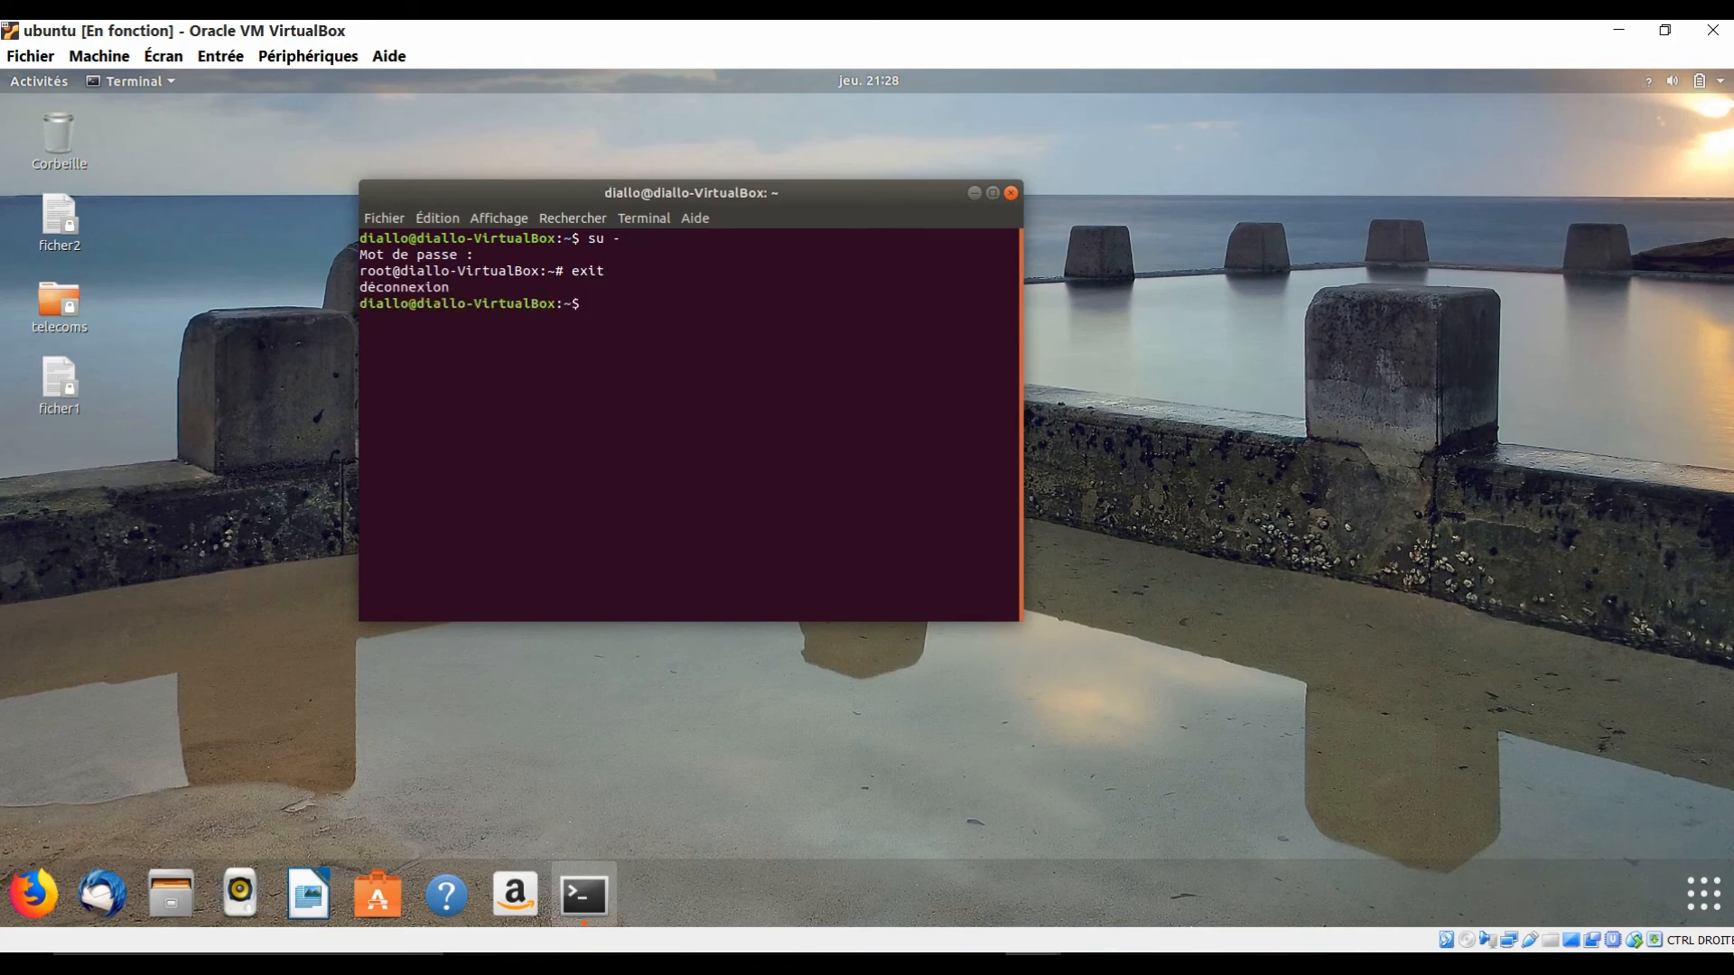
{"action": "type", "text": "su "}
{"action": "type", "text": "-"}
{"action": "key", "text": "Return"}
{"action": "key", "text": "Return"}
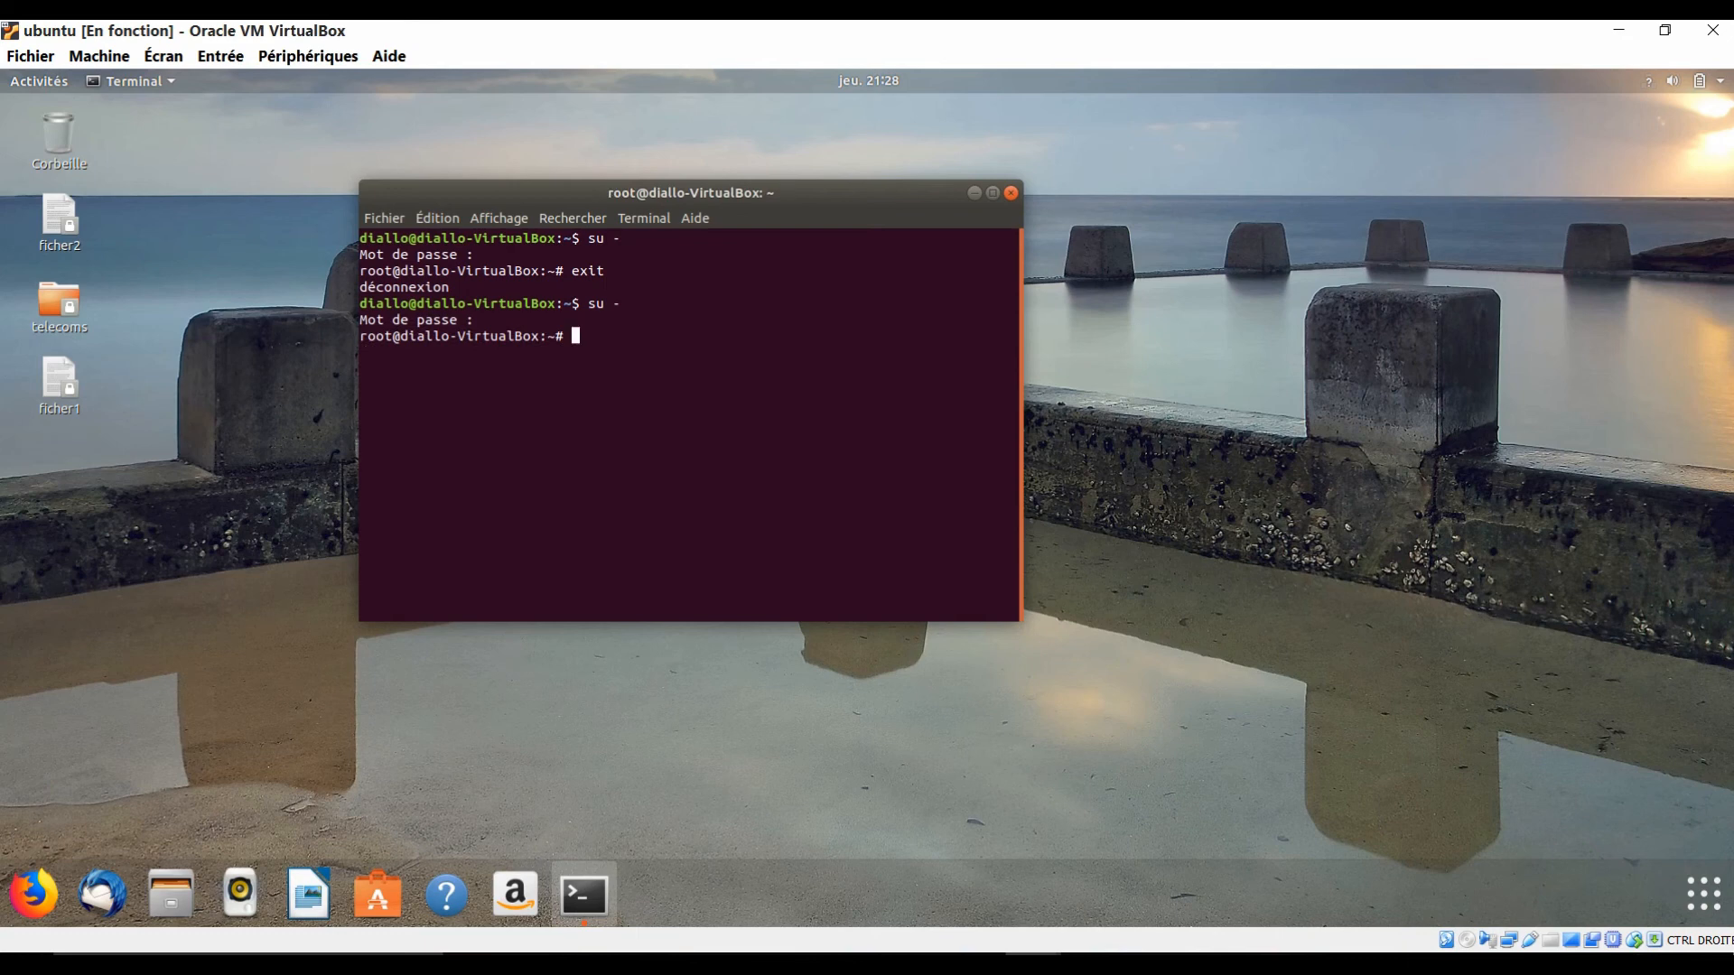
{"action": "type", "text": "poweroff"}
{"action": "key", "text": "BackSpace"}
{"action": "key", "text": "BackSpace"}
{"action": "key", "text": "BackSpace"}
{"action": "key", "text": "BackSpace"}
{"action": "key", "text": "BackSpace"}
{"action": "key", "text": "BackSpace"}
{"action": "key", "text": "BackSpace"}
{"action": "key", "text": "BackSpace"}
{"action": "type", "text": "shutdown -h 0"}
{"action": "key", "text": "BackSpace"}
{"action": "key", "text": "BackSpace"}
{"action": "key", "text": "BackSpace"}
{"action": "key", "text": "BackSpace"}
{"action": "key", "text": "BackSpace"}
{"action": "key", "text": "BackSpace"}
{"action": "key", "text": "BackSpace"}
{"action": "key", "text": "BackSpace"}
{"action": "key", "text": "BackSpace"}
{"action": "key", "text": "BackSpace"}
{"action": "key", "text": "BackSpace"}
{"action": "key", "text": "BackSpace"}
{"action": "key", "text": "BackSpace"}
Consult the manual page of the man command with man man, quit it, and minimise the virtual machine window.
{"action": "type", "text": "man man"}
{"action": "key", "text": "Return"}
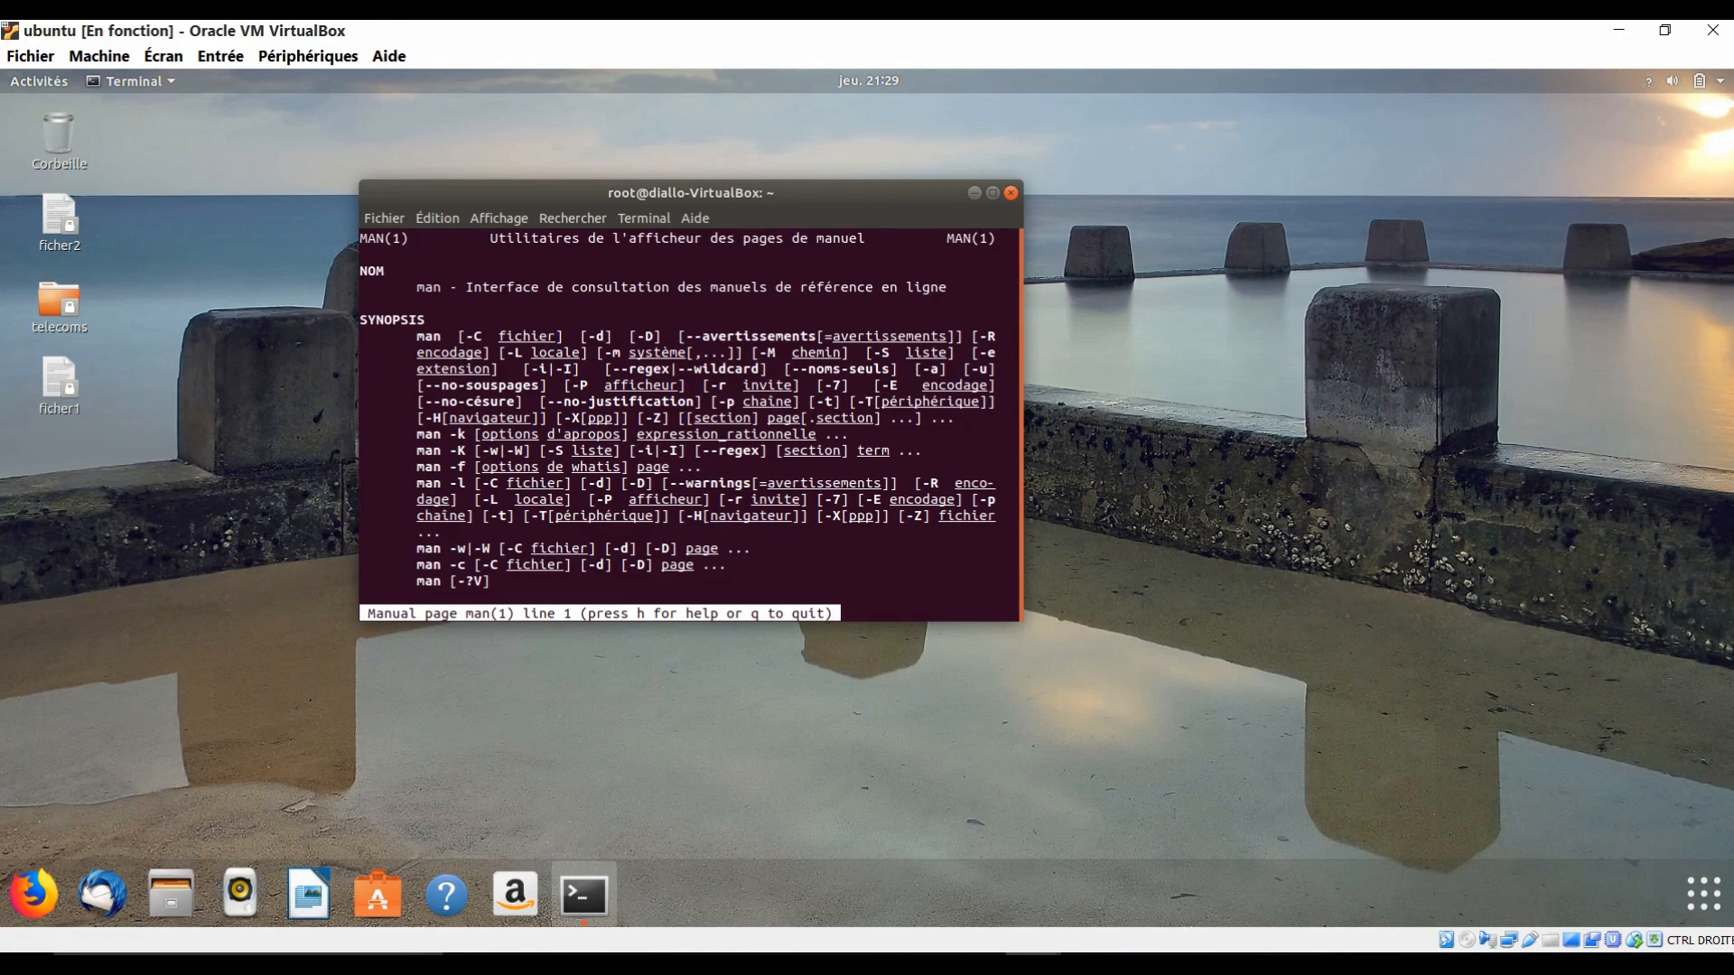
{"action": "key", "text": "q"}
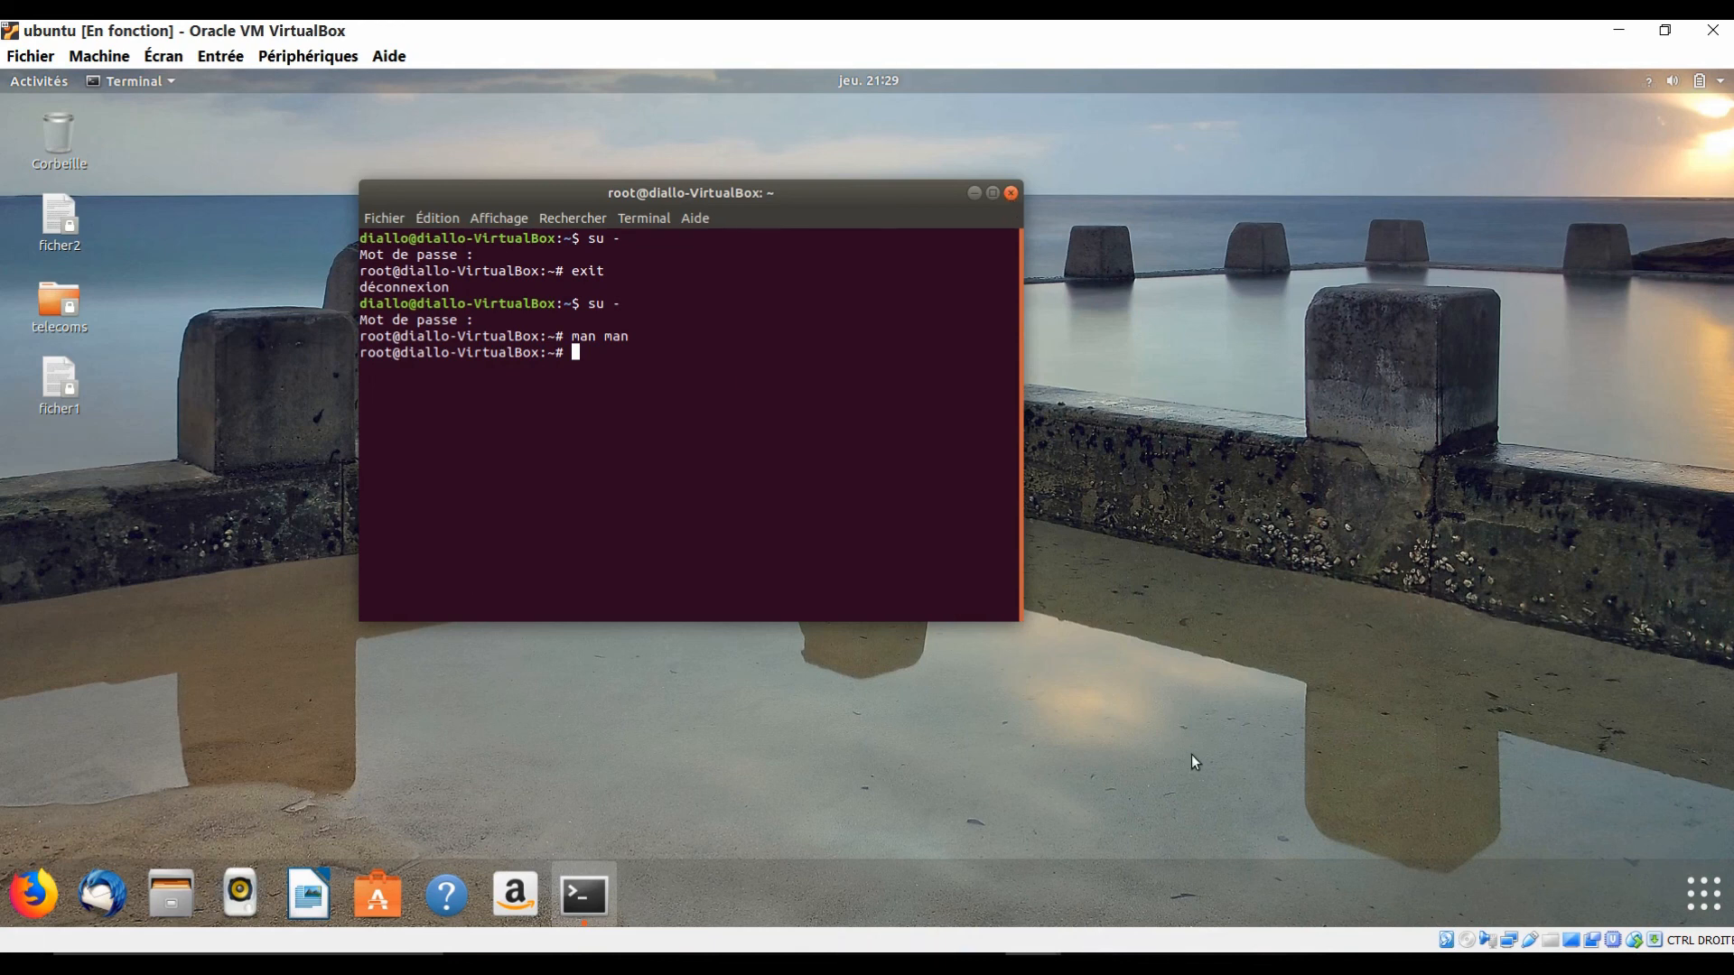
{"action": "left_click", "coordinate": [1621, 35]}
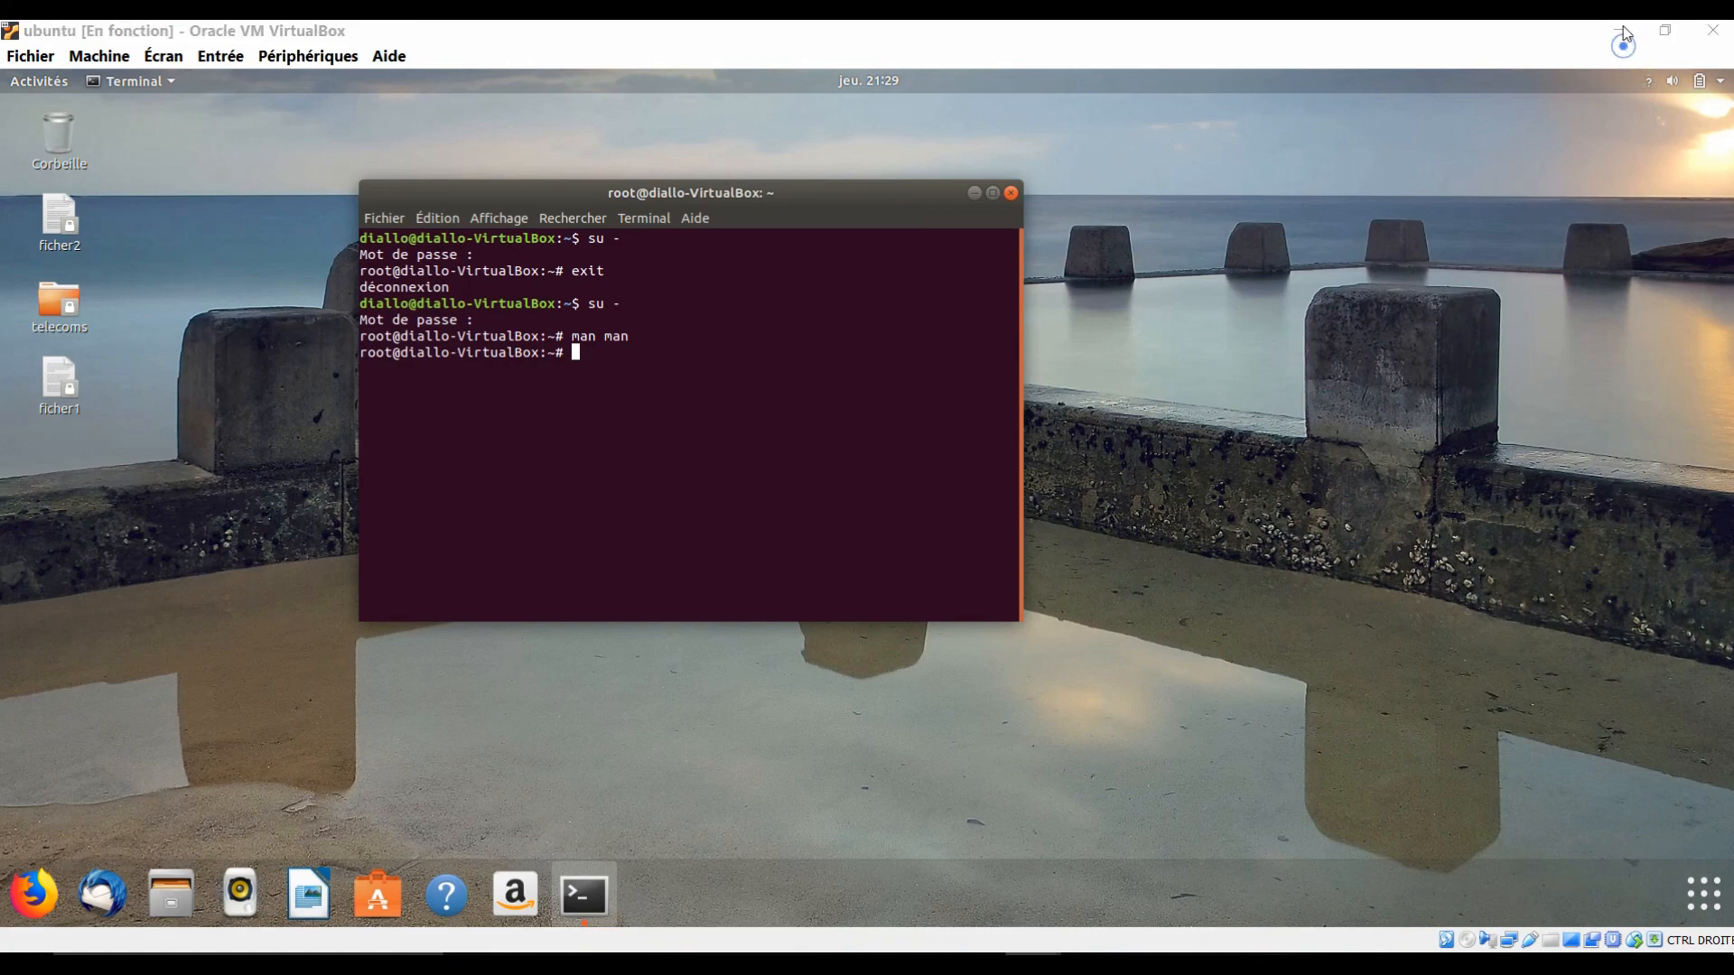